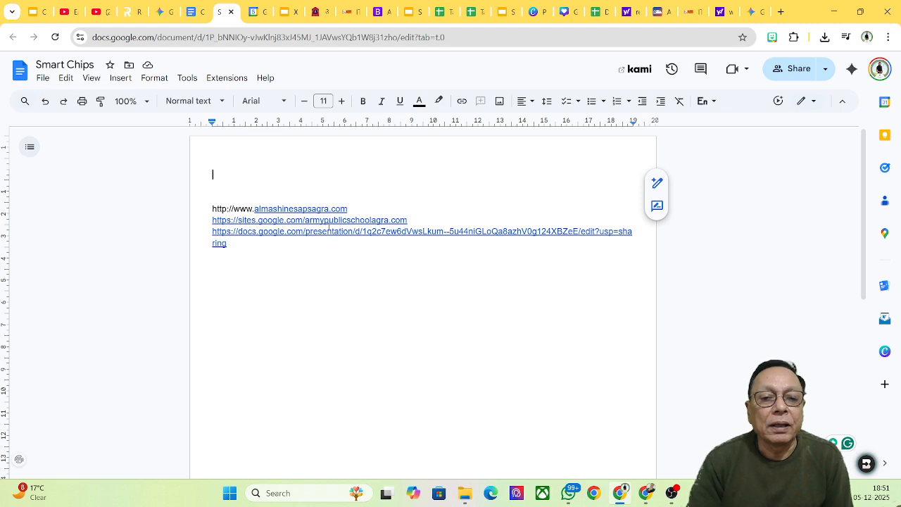
# Step: Append "/excomp-agra/home" to the end of the sites.google.com/armypublicschoolagra.com address
pyautogui.click(408, 220)
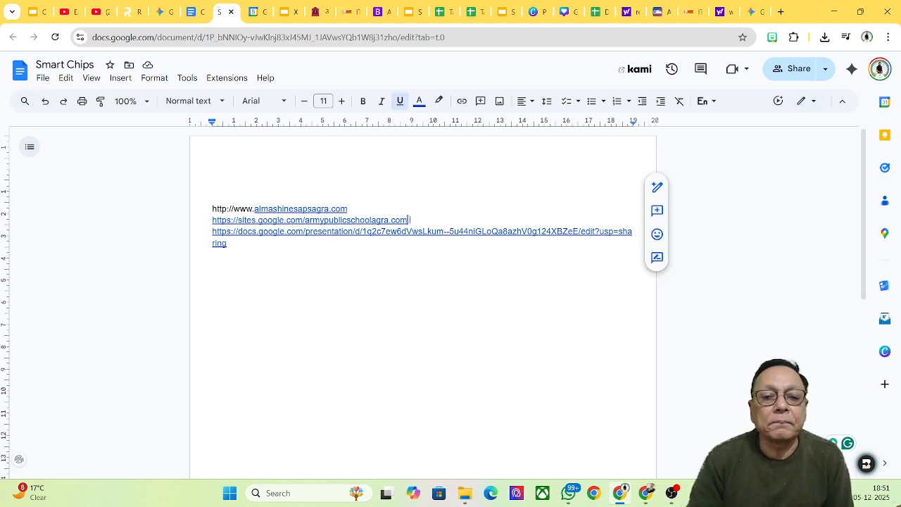
pyautogui.write('/')
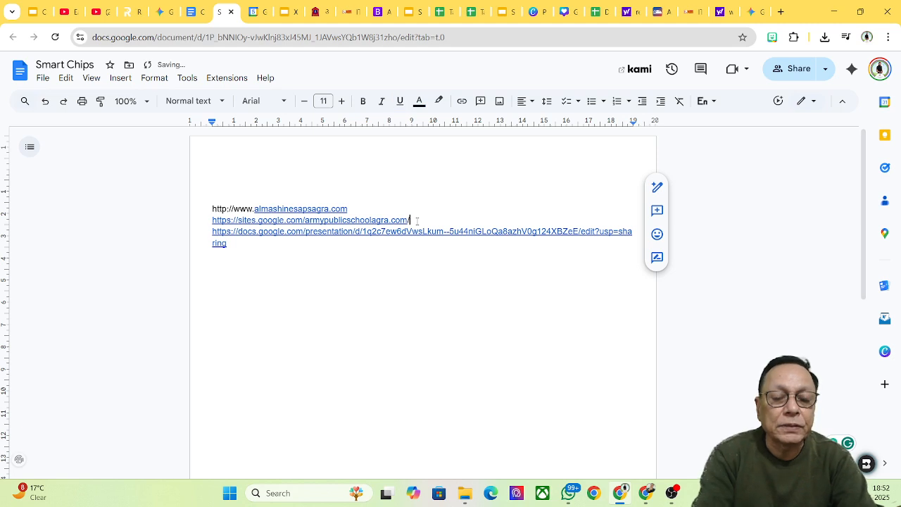
pyautogui.write('ex')
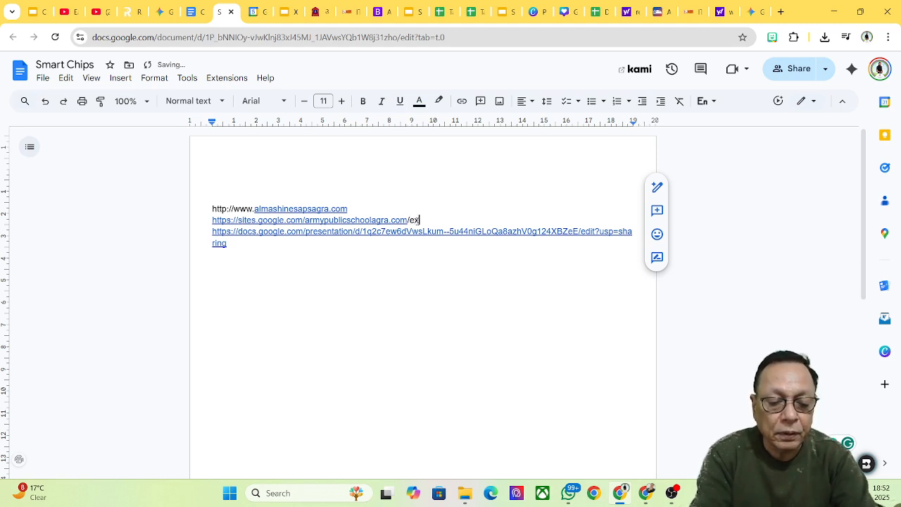
pyautogui.write('comp-agra')
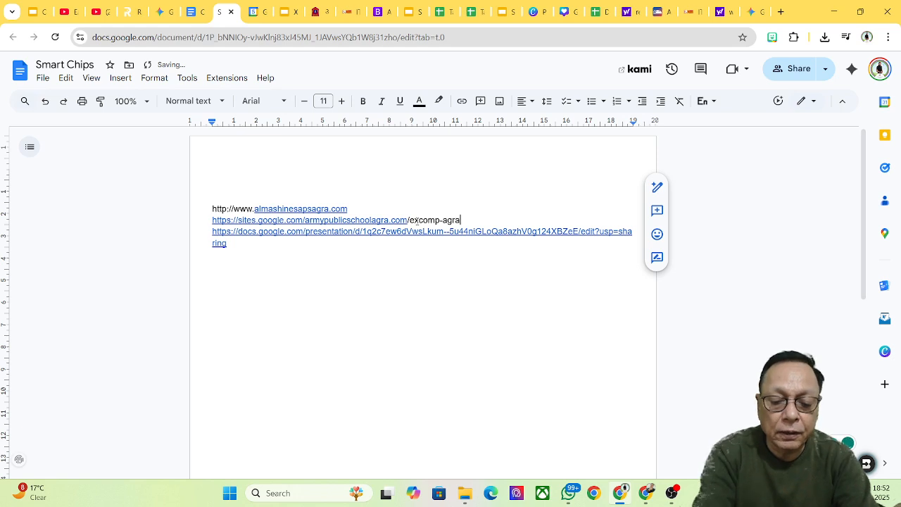
pyautogui.write('/home')
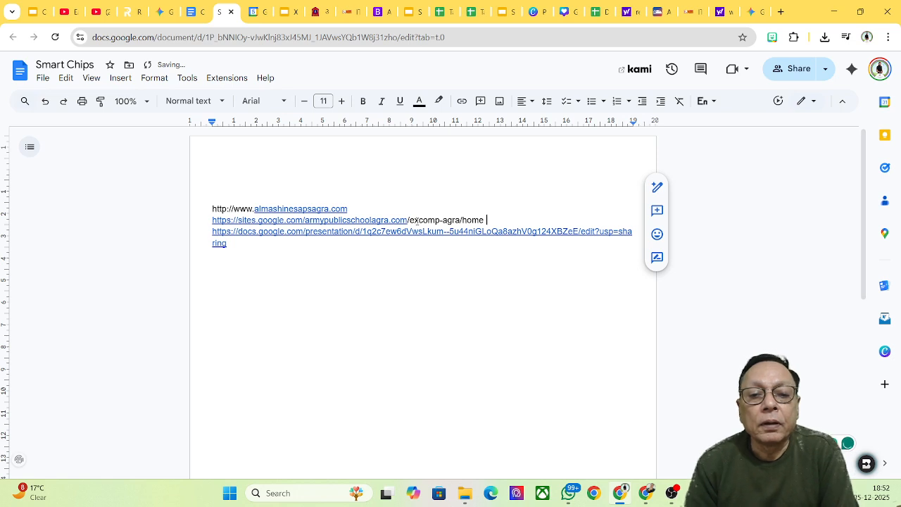
# Step: Start a numbered list below the web addresses with "Alumni APS Agra" as its first item
pyautogui.click(427, 276)
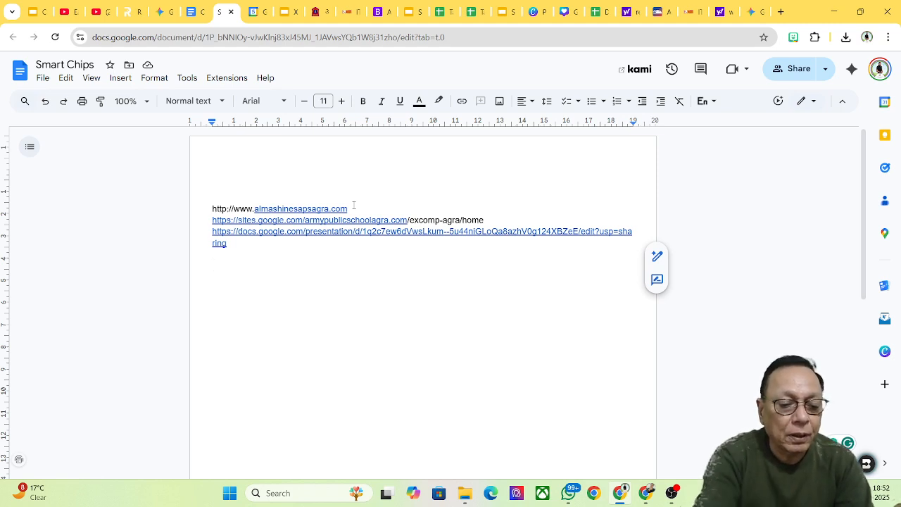
pyautogui.write('1.')
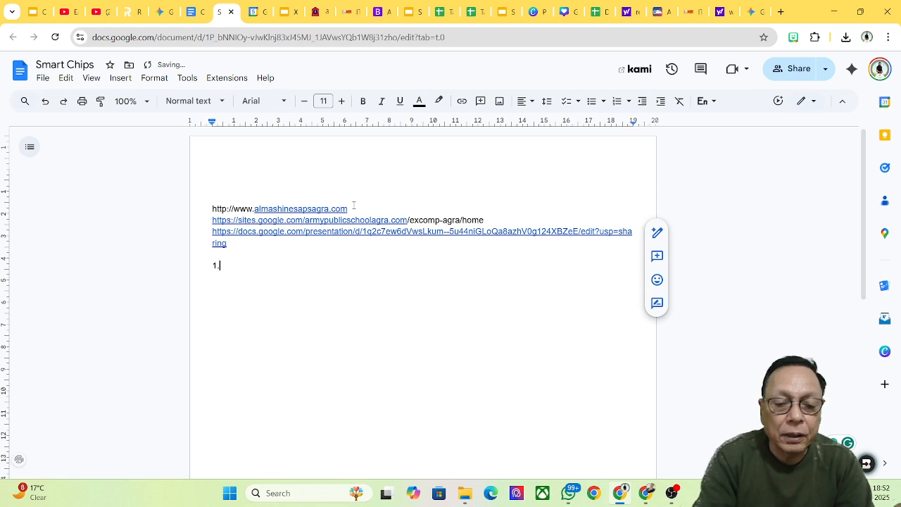
pyautogui.write(' Alumni ')
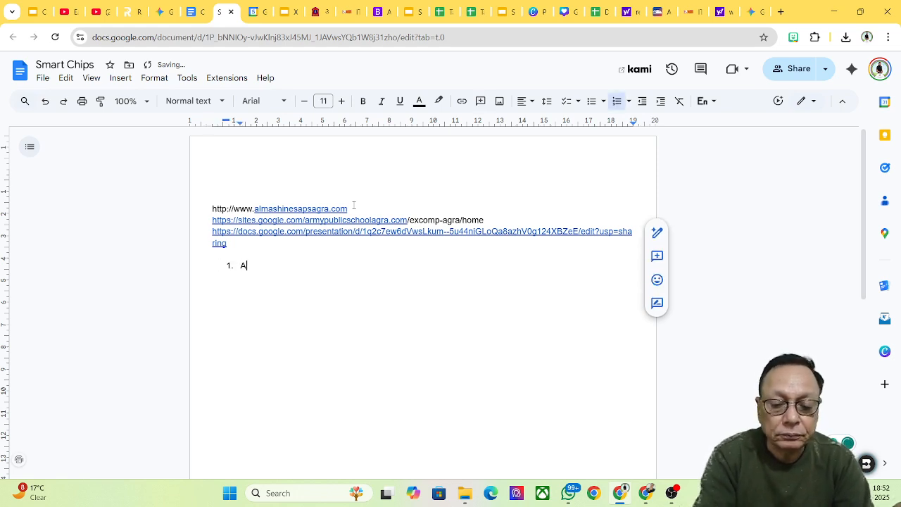
pyautogui.write('AP')
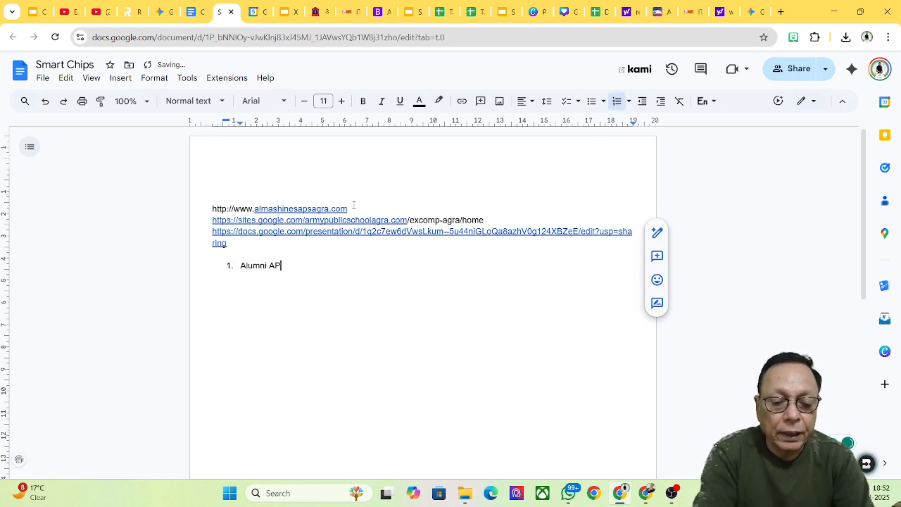
pyautogui.write('S Agra')
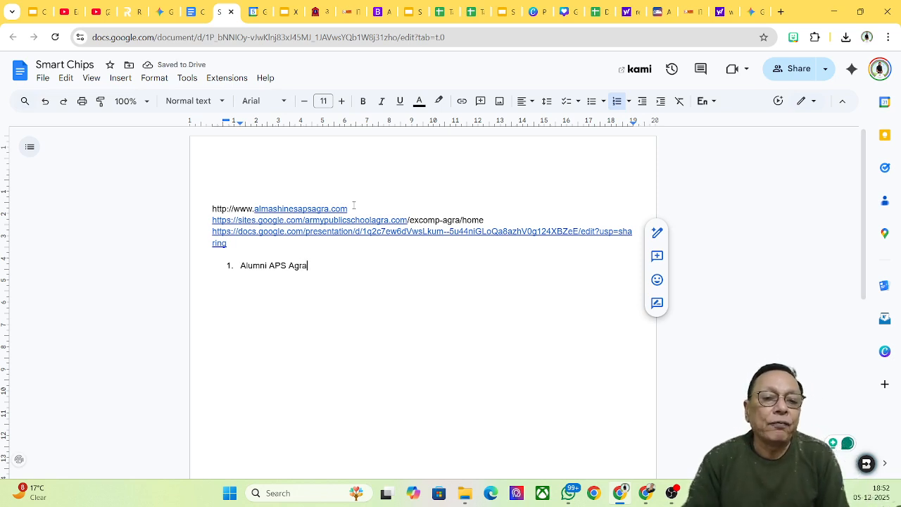
pyautogui.moveTo(348, 209); pyautogui.dragTo(212, 214)
pyautogui.hotkey('ctrl', 'c')
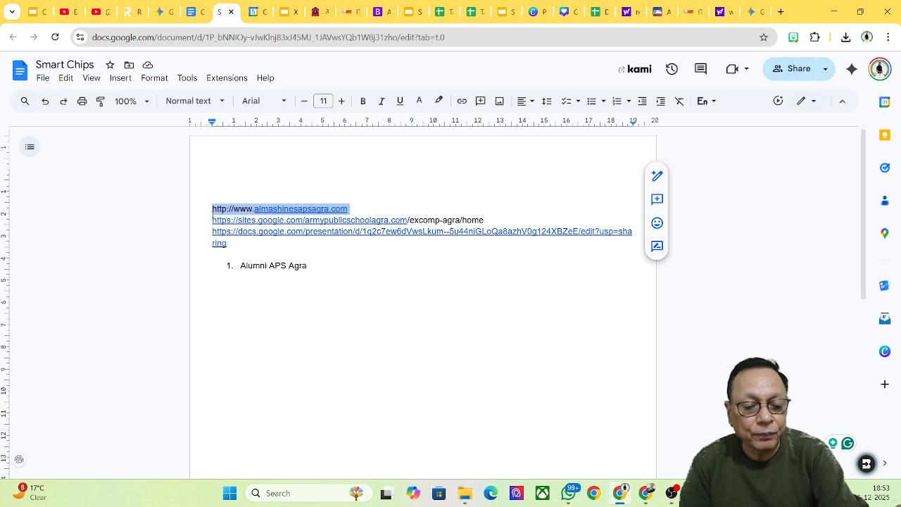
pyautogui.press('BackSpace')
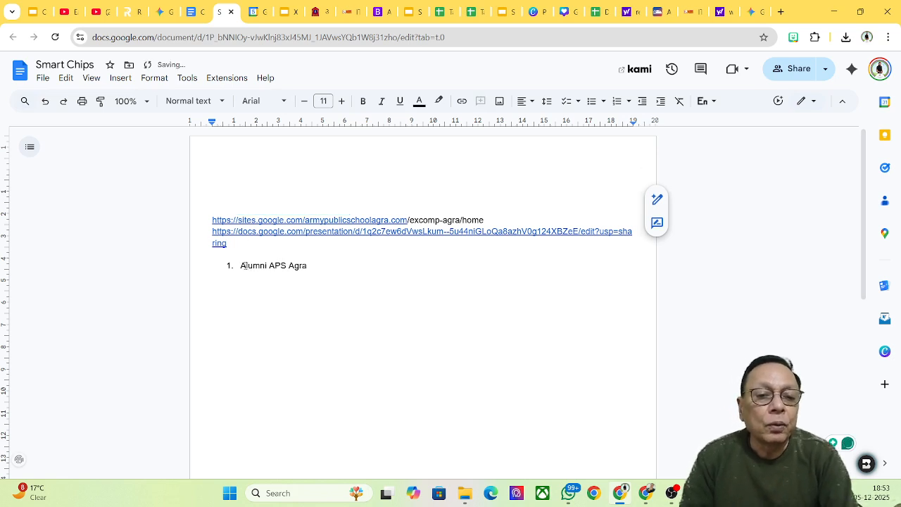
pyautogui.moveTo(242, 266); pyautogui.dragTo(308, 265)
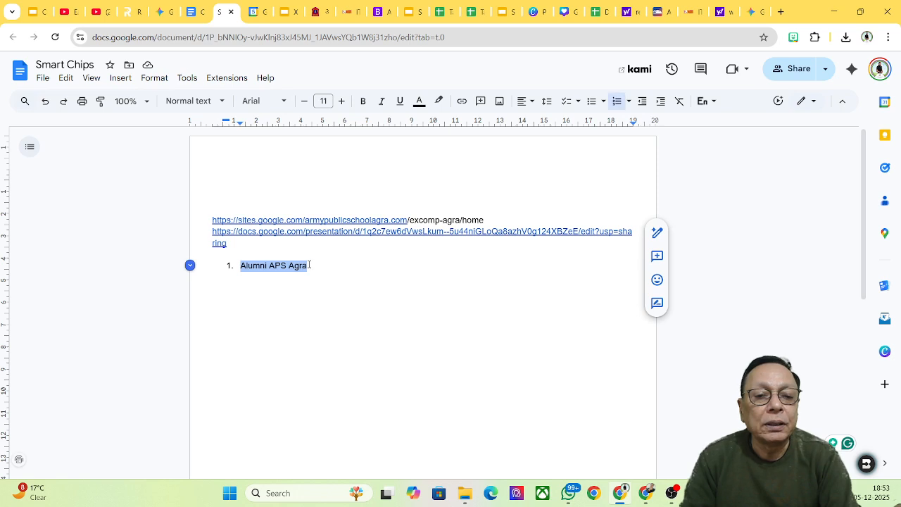
pyautogui.click(461, 102)
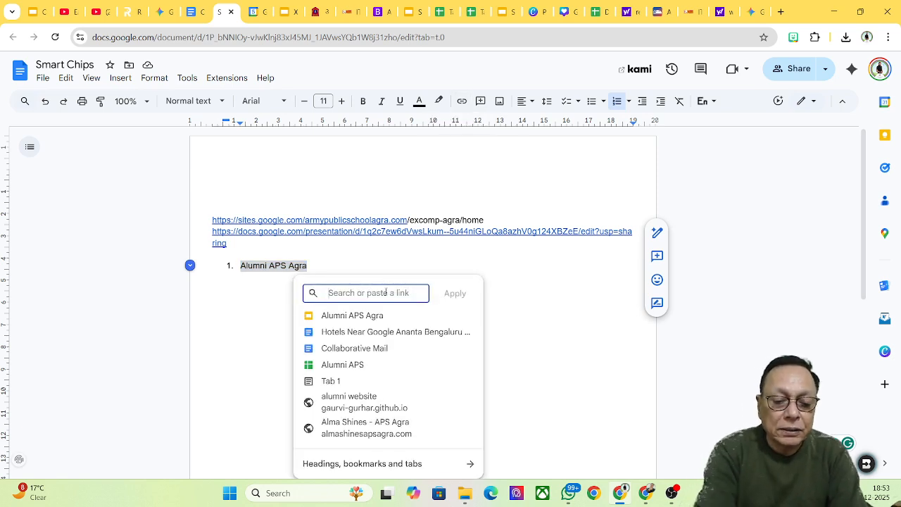
pyautogui.hotkey('ctrl', 'v')
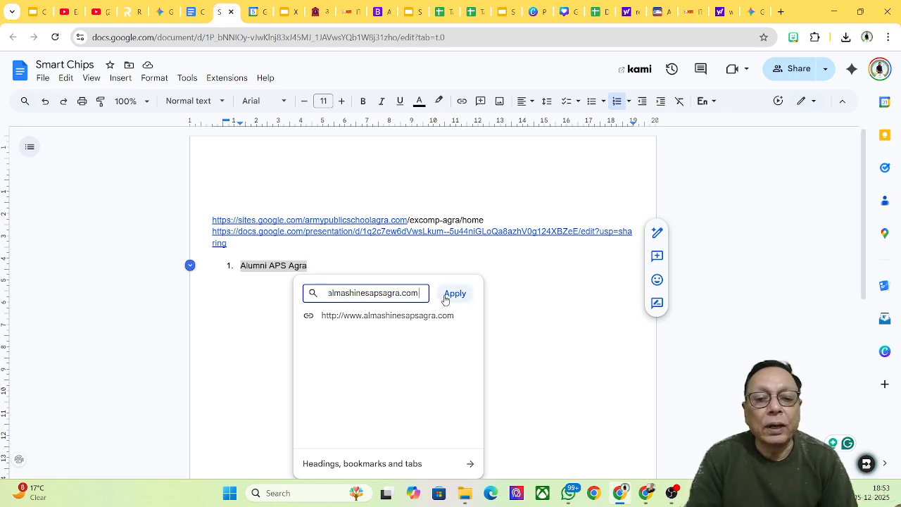
pyautogui.click(445, 297)
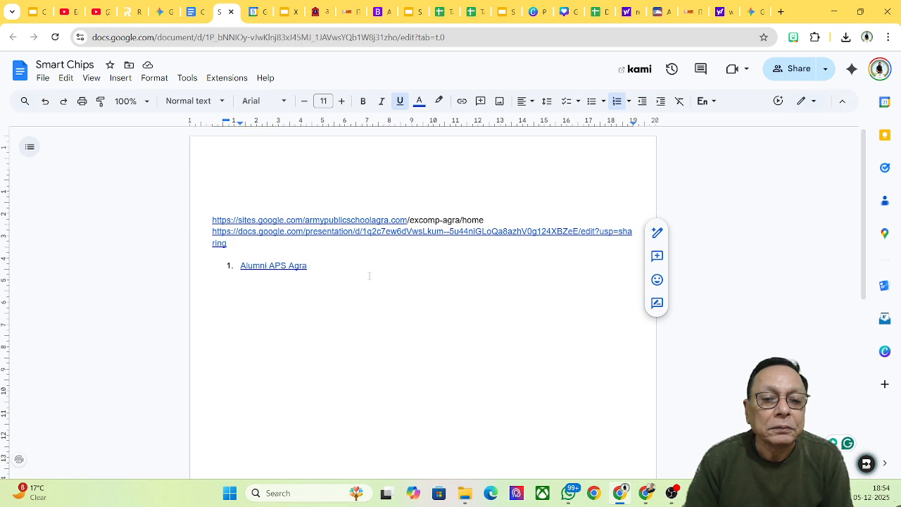
pyautogui.press('Return')
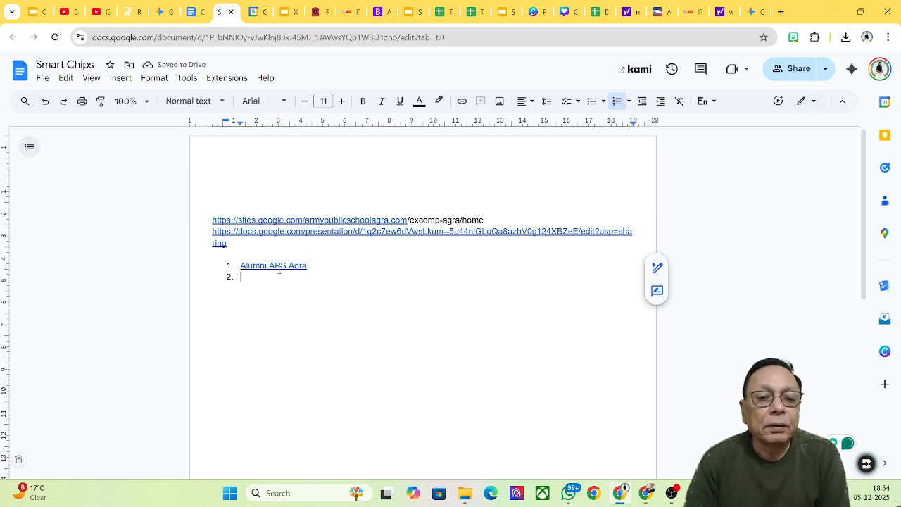
# Step: Open the website linked from "Alumni APS Agra" to check it, and return to the Smart Chips document
pyautogui.click(279, 266)
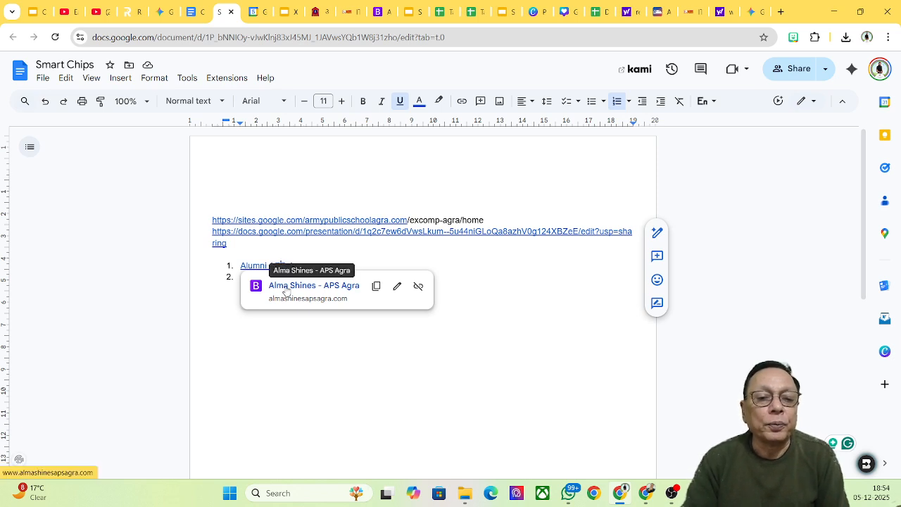
pyautogui.click(286, 288)
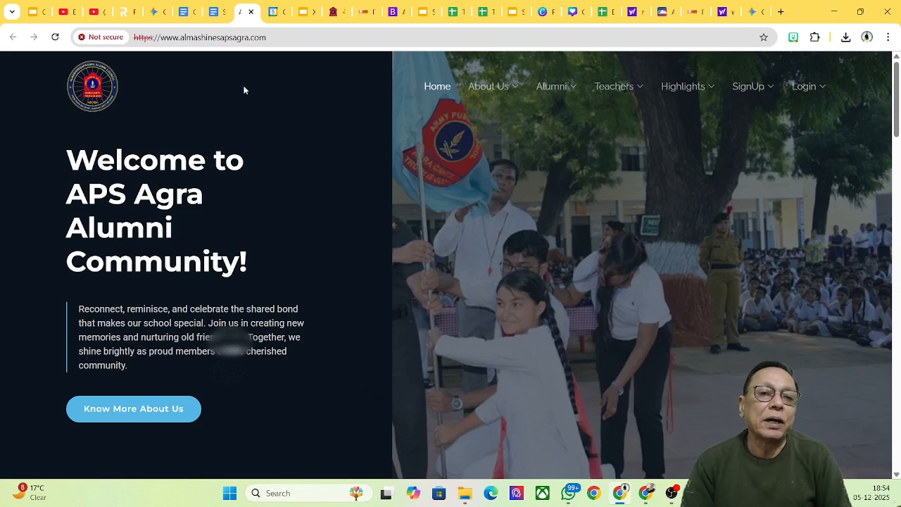
pyautogui.click(215, 11)
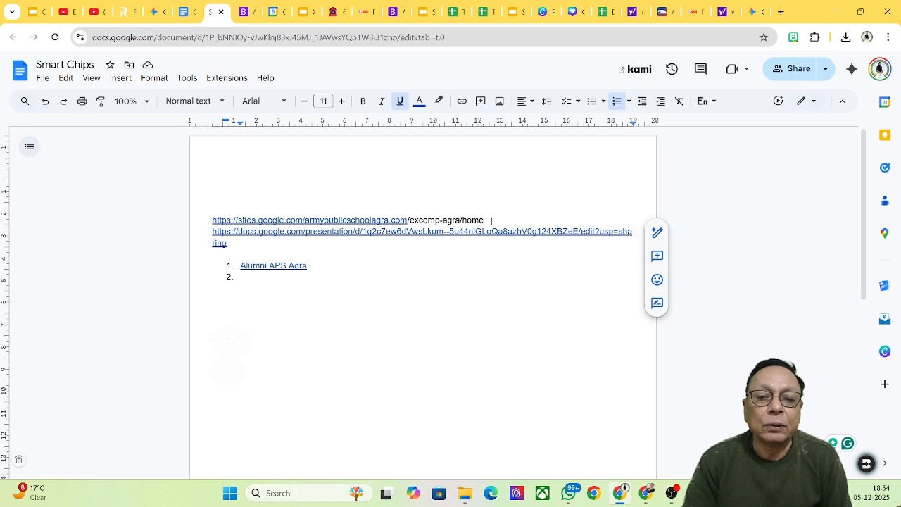
# Step: Cut the sites.google.com address ending in /excomp-agra/home from above the list
pyautogui.click(212, 220)
pyautogui.moveTo(212, 220); pyautogui.dragTo(491, 219)
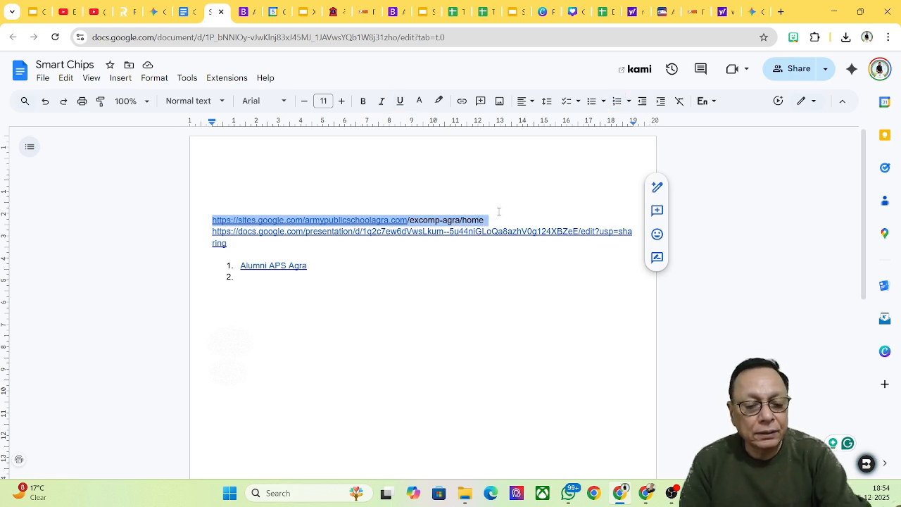
pyautogui.press('BackSpace')
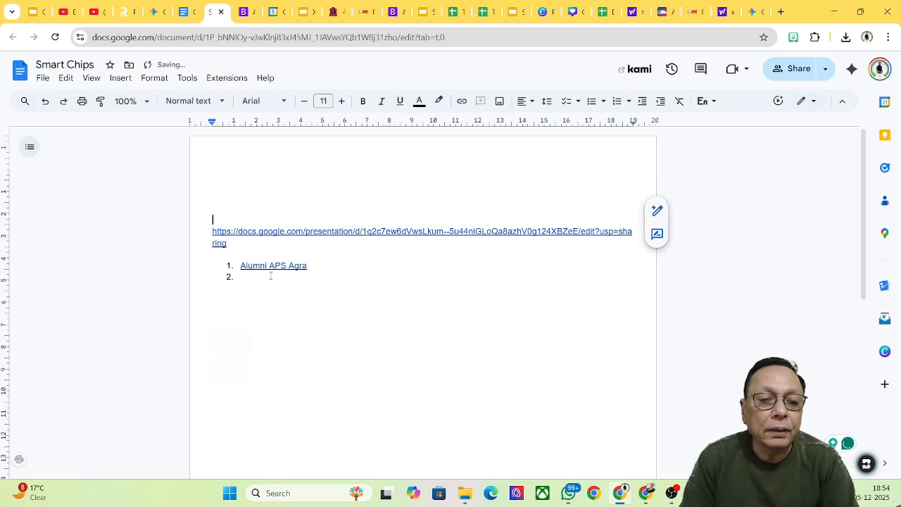
# Step: Enter "ExComp IT Club APS Agra" as the second item of the numbered list
pyautogui.click(268, 280)
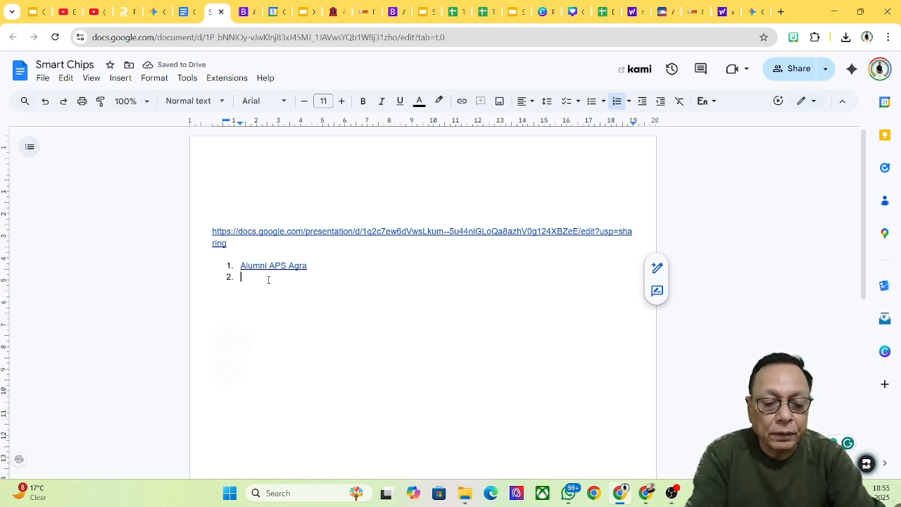
pyautogui.write('ExComp')
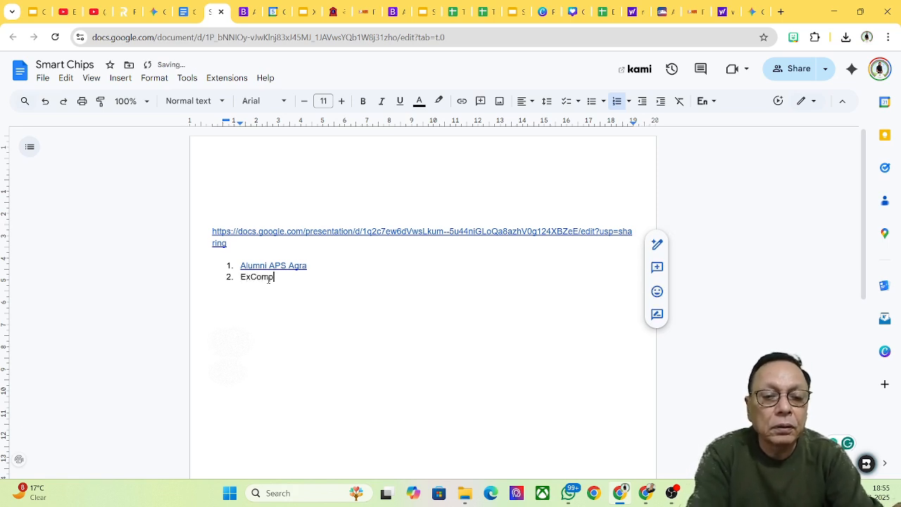
pyautogui.write(' I')
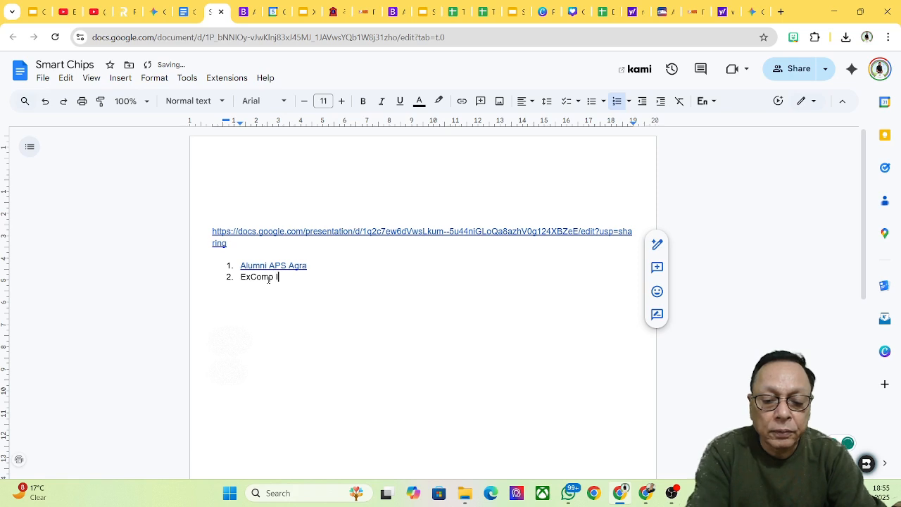
pyautogui.write('T Clus')
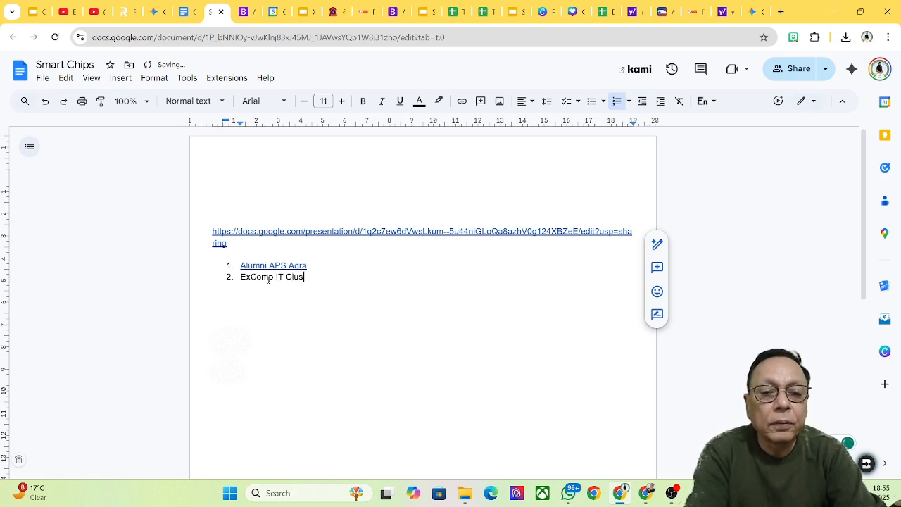
pyautogui.press('BackSpace')
pyautogui.write('b ')
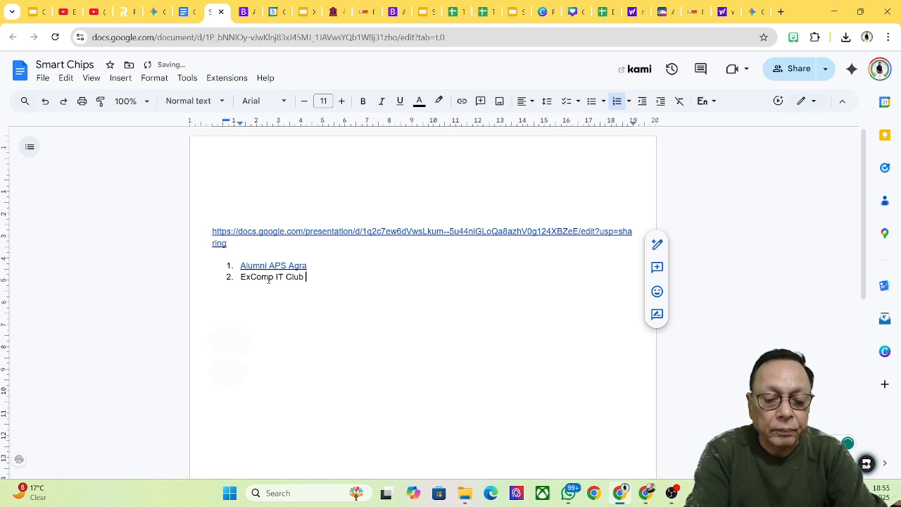
pyautogui.write('APS A')
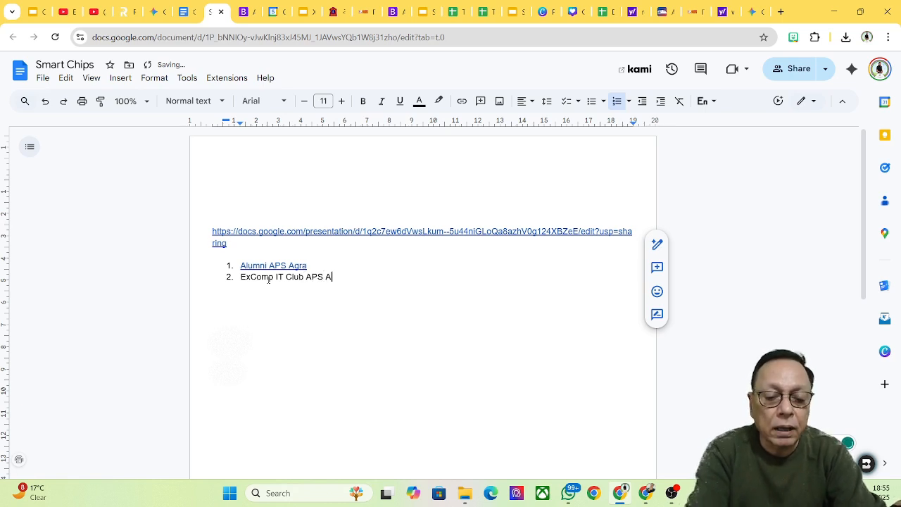
pyautogui.write('gra')
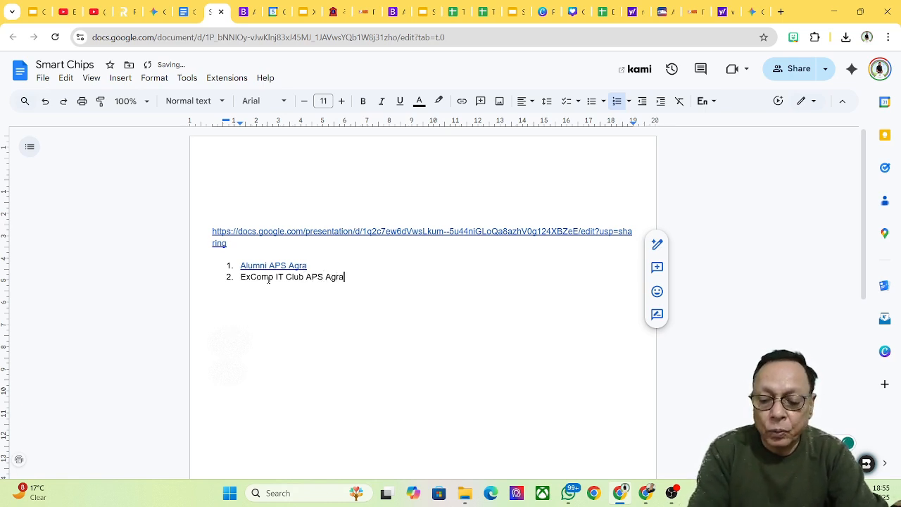
pyautogui.hotkey('shift', 'Left')
pyautogui.hotkey('shift', 'Left')
pyautogui.hotkey('shift', 'Left')
pyautogui.hotkey('shift', 'Left')
pyautogui.hotkey('shift', 'Left')
pyautogui.hotkey('shift', 'Left')
pyautogui.hotkey('shift', 'Left')
pyautogui.hotkey('shift', 'Left')
pyautogui.hotkey('shift', 'Left')
pyautogui.hotkey('shift', 'Left')
pyautogui.hotkey('shift', 'Left')
pyautogui.hotkey('shift', 'Left')
pyautogui.hotkey('shift', 'Left')
pyautogui.hotkey('shift', 'Left')
pyautogui.hotkey('shift', 'Left')
pyautogui.hotkey('shift', 'Left')
pyautogui.hotkey('shift', 'Left')
pyautogui.hotkey('shift', 'Left')
pyautogui.hotkey('shift', 'Left')
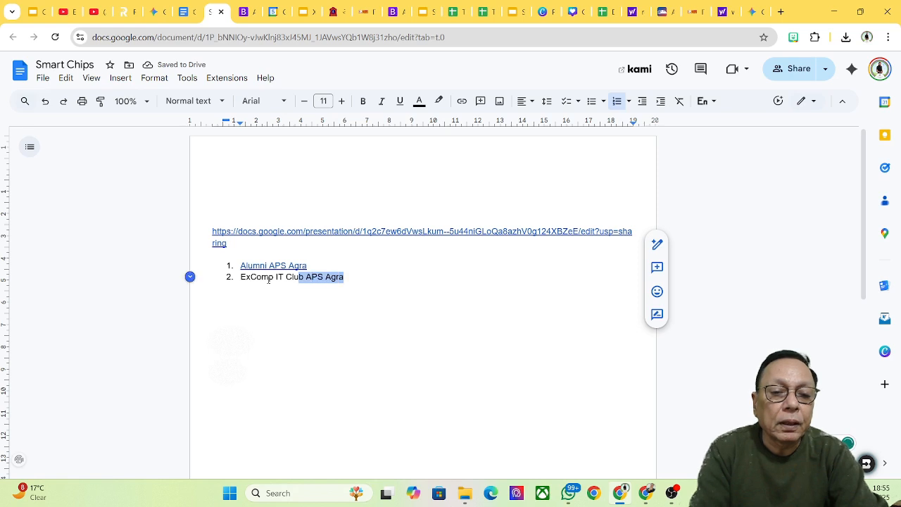
pyautogui.hotkey('shift', 'Left')
pyautogui.hotkey('shift', 'Left')
pyautogui.hotkey('shift', 'Left')
pyautogui.hotkey('shift', 'Left')
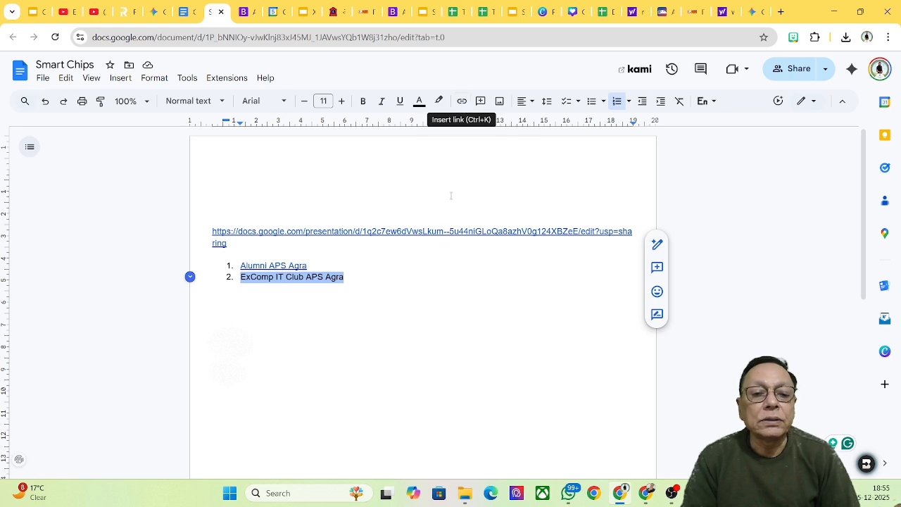
pyautogui.hotkey('ctrl', 'k')
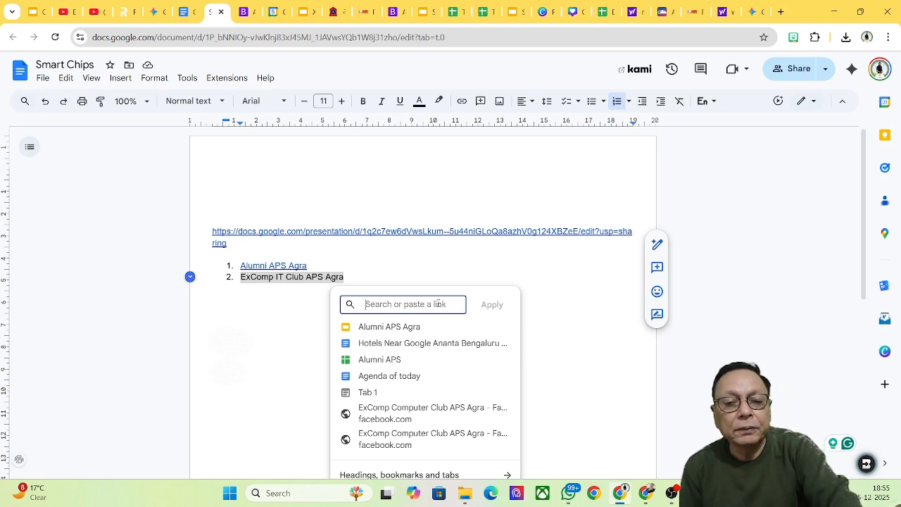
pyautogui.hotkey('ctrl', 'v')
pyautogui.click(490, 305)
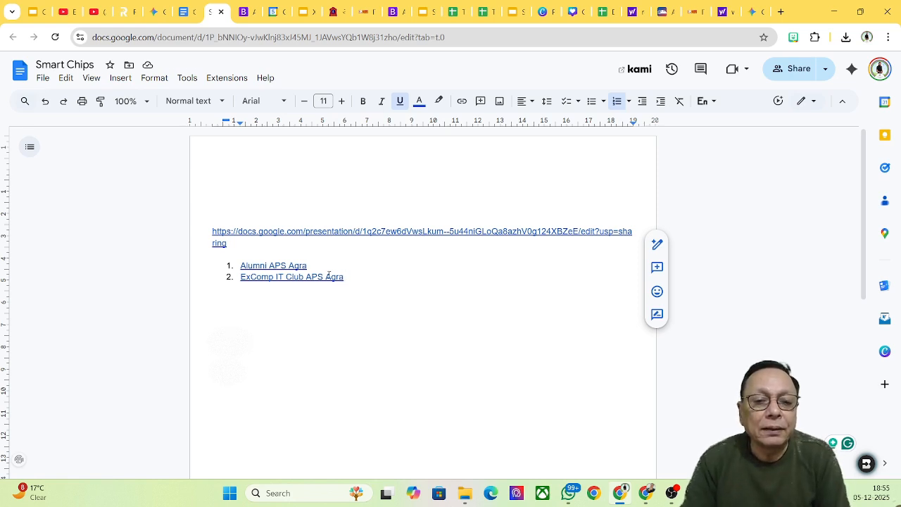
# Step: Show the link preview of the "ExComp IT Club APS Agra" item to check its address
pyautogui.rightClick(328, 275)
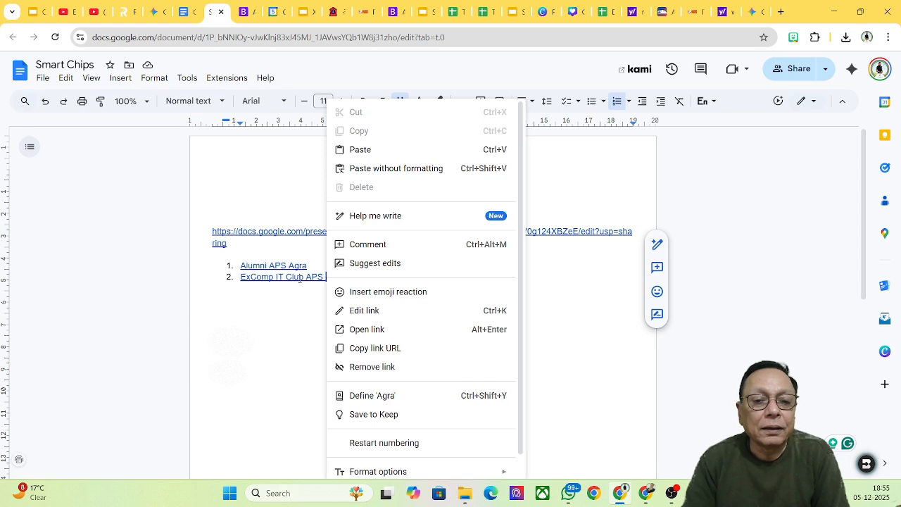
pyautogui.rightClick(300, 277)
pyautogui.click(279, 277)
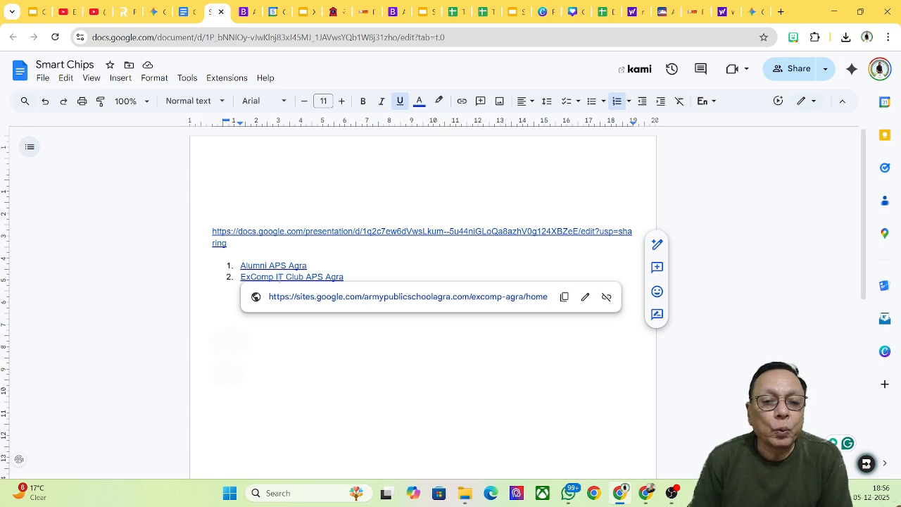
# Step: Open the linked ExComp IT Club site to check it, and return to the Smart Chips document
pyautogui.click(315, 298)
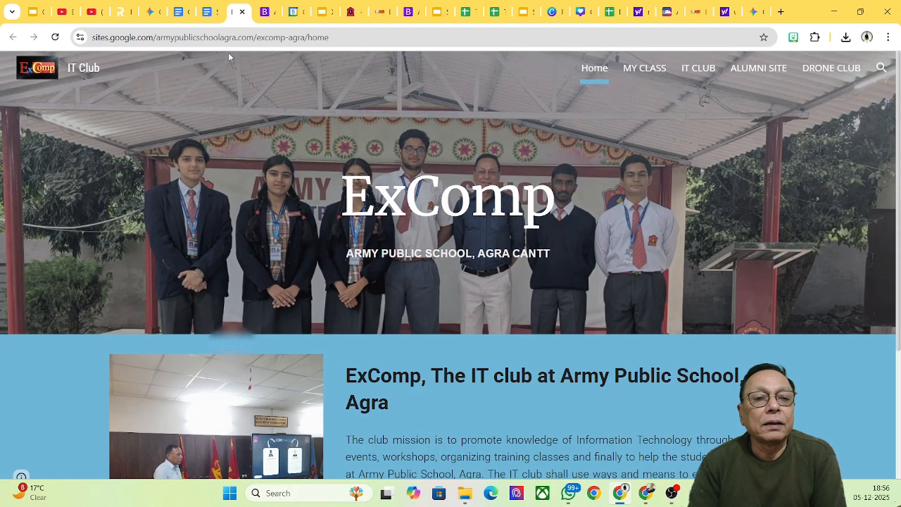
pyautogui.click(209, 11)
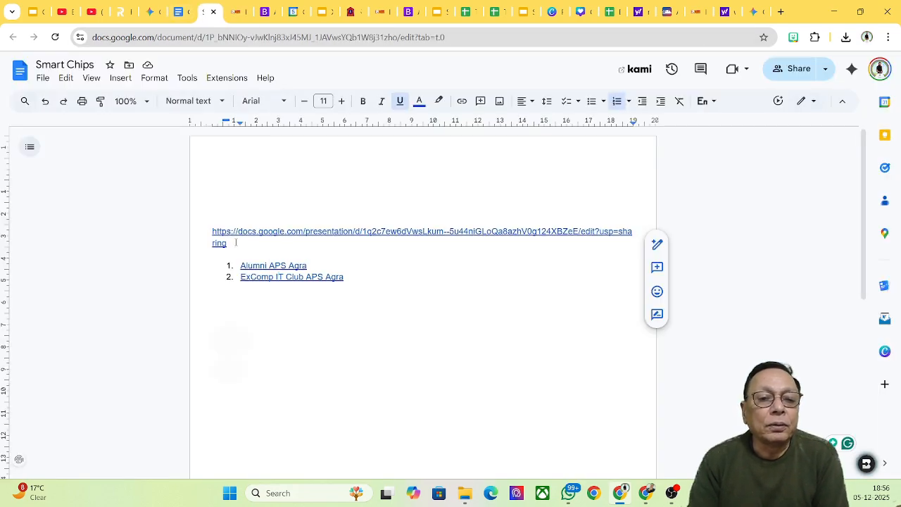
# Step: Cut the docs.google.com presentation address from above the list and enter "Slide Deck of my class" as the third numbered item
pyautogui.moveTo(212, 231); pyautogui.dragTo(230, 243)
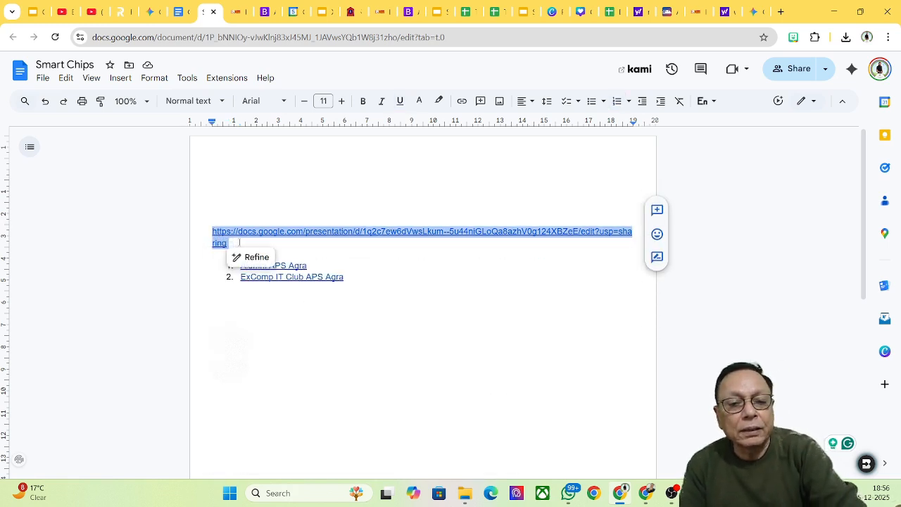
pyautogui.press('BackSpace')
pyautogui.click(353, 264)
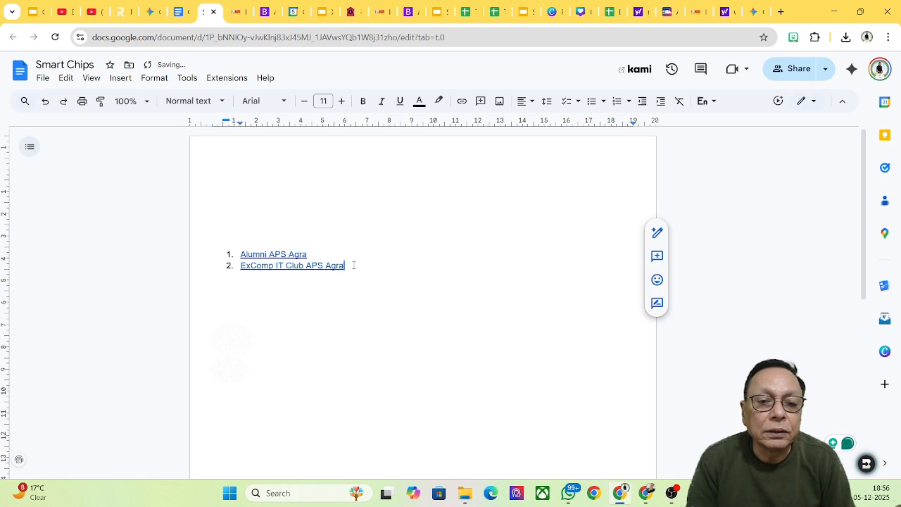
pyautogui.press('Return')
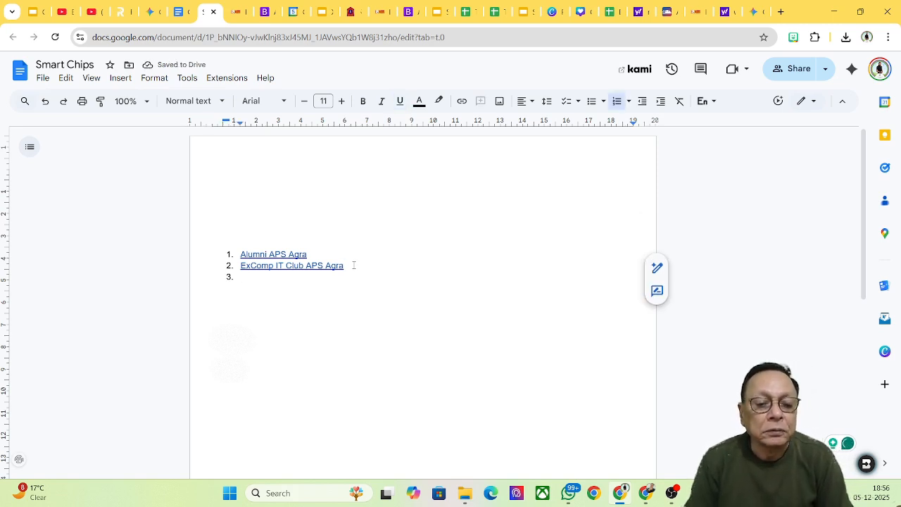
pyautogui.write('Slide ')
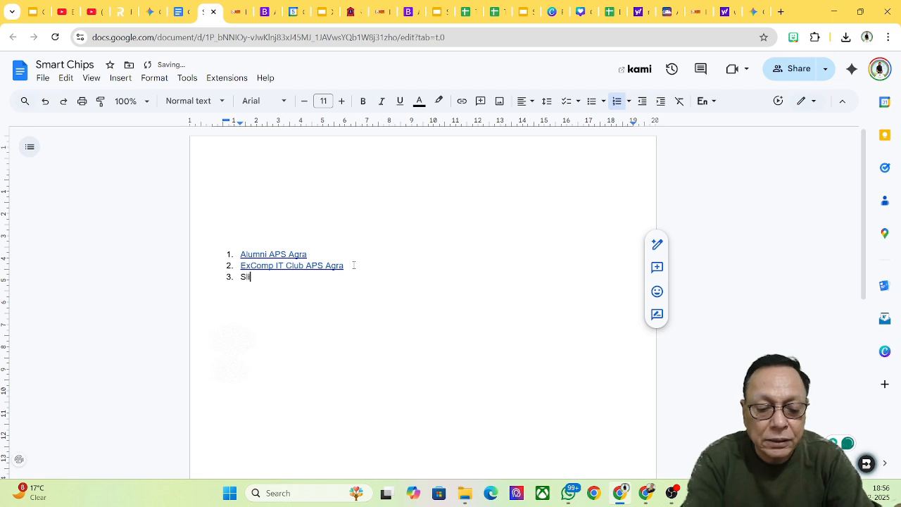
pyautogui.write('Dec')
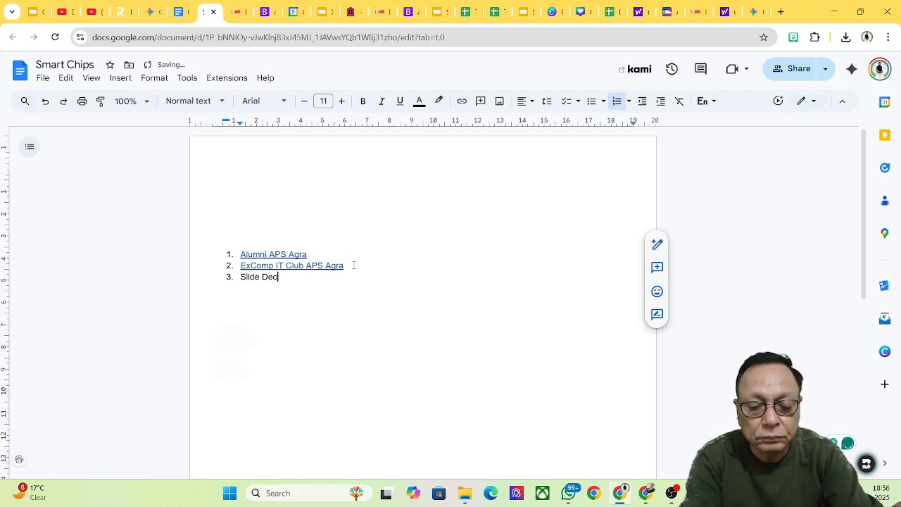
pyautogui.write('k of m')
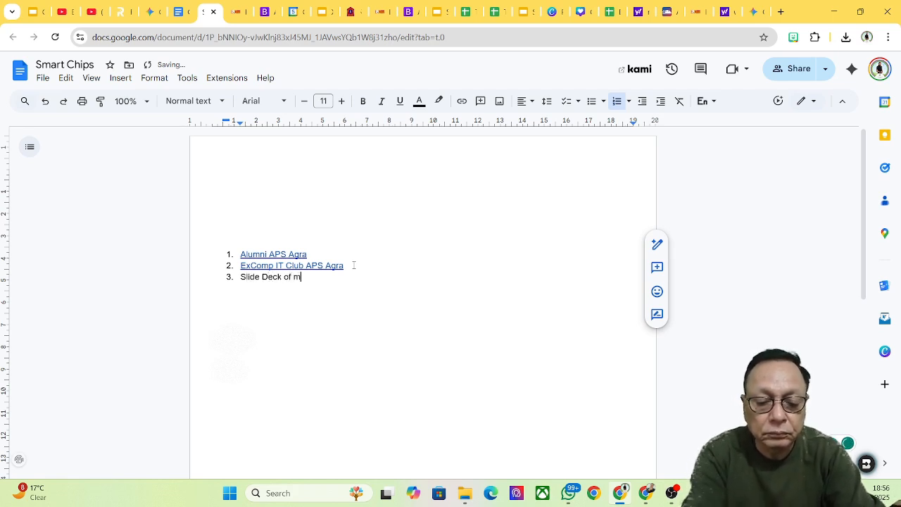
pyautogui.write('y class')
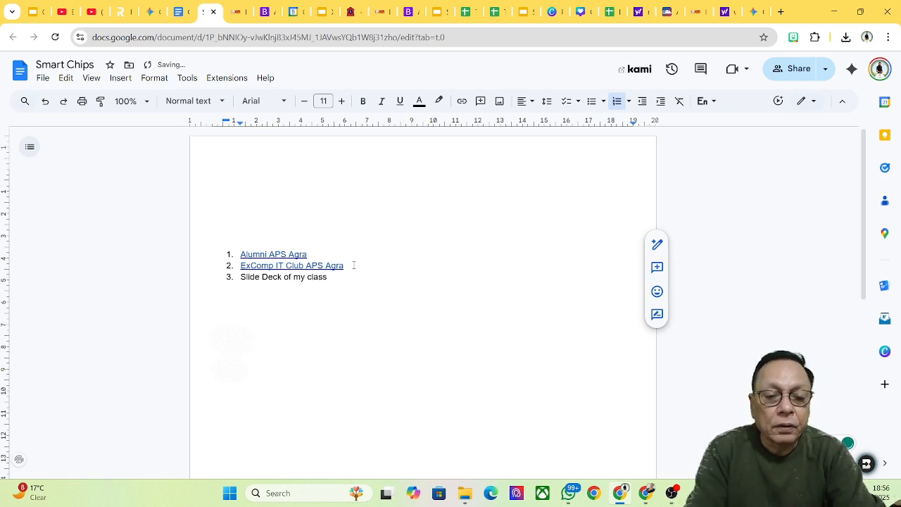
# Step: Link the whole "Slide Deck of my class" item to the cut Google Slides presentation address
pyautogui.hotkey('shift', 'Left')
pyautogui.hotkey('shift', 'Left')
pyautogui.hotkey('shift', 'Left')
pyautogui.hotkey('shift', 'Left')
pyautogui.hotkey('shift', 'Left')
pyautogui.hotkey('shift', 'Left')
pyautogui.hotkey('shift', 'Left')
pyautogui.hotkey('shift', 'Left')
pyautogui.hotkey('shift', 'Left')
pyautogui.hotkey('shift', 'Left')
pyautogui.hotkey('shift', 'Left')
pyautogui.hotkey('shift', 'Left')
pyautogui.hotkey('shift', 'Left')
pyautogui.hotkey('shift', 'Left')
pyautogui.hotkey('shift', 'Left')
pyautogui.hotkey('shift', 'Left')
pyautogui.hotkey('shift', 'Left')
pyautogui.hotkey('shift', 'Left')
pyautogui.hotkey('shift', 'Left')
pyautogui.hotkey('shift', 'Left')
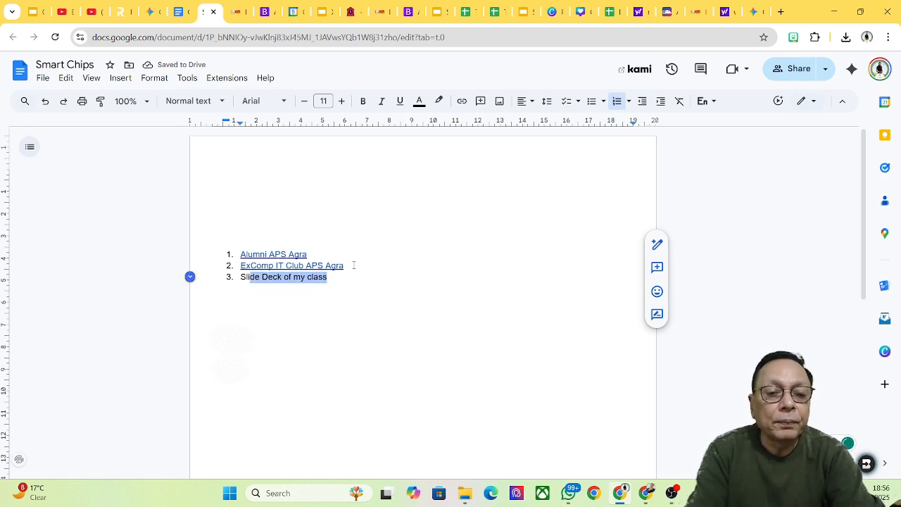
pyautogui.hotkey('shift', 'Left')
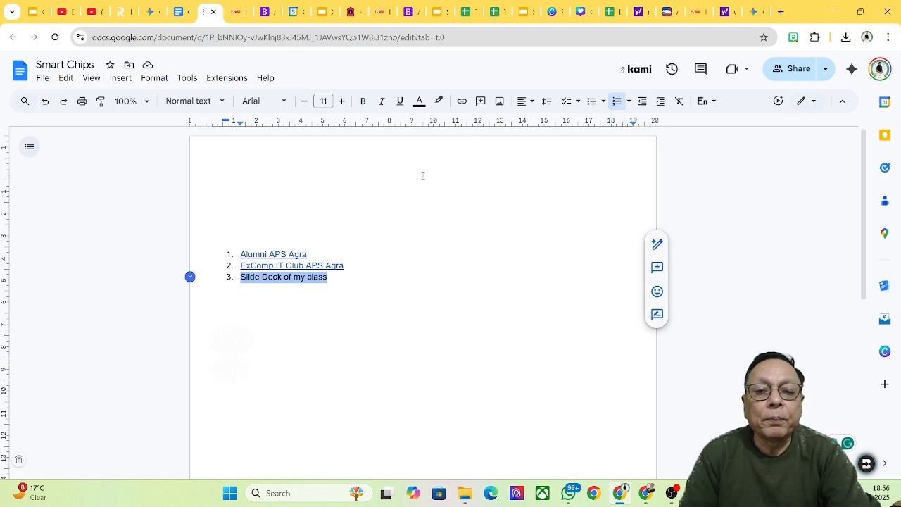
pyautogui.click(462, 101)
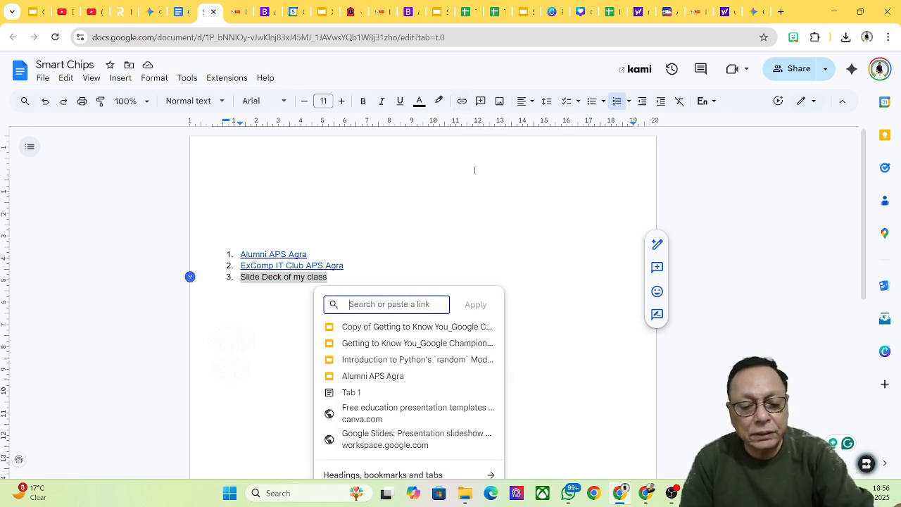
pyautogui.hotkey('ctrl', 'v')
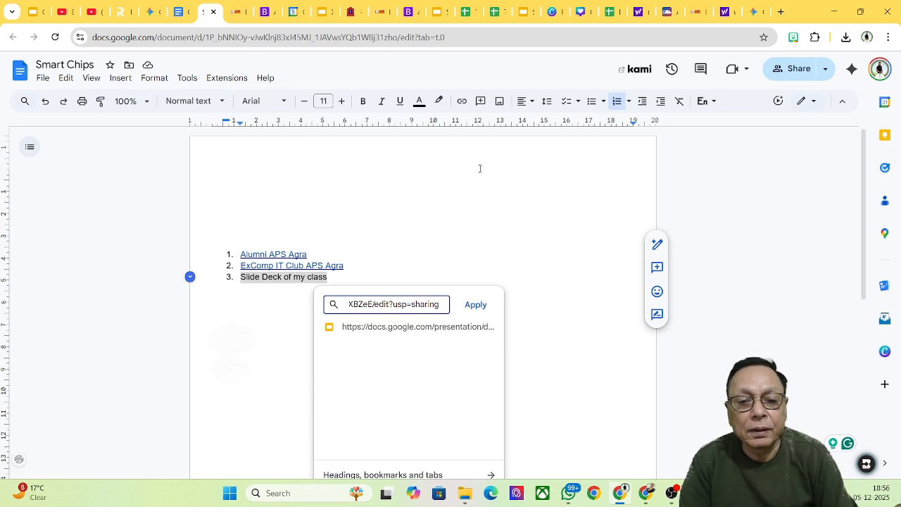
pyautogui.click(475, 304)
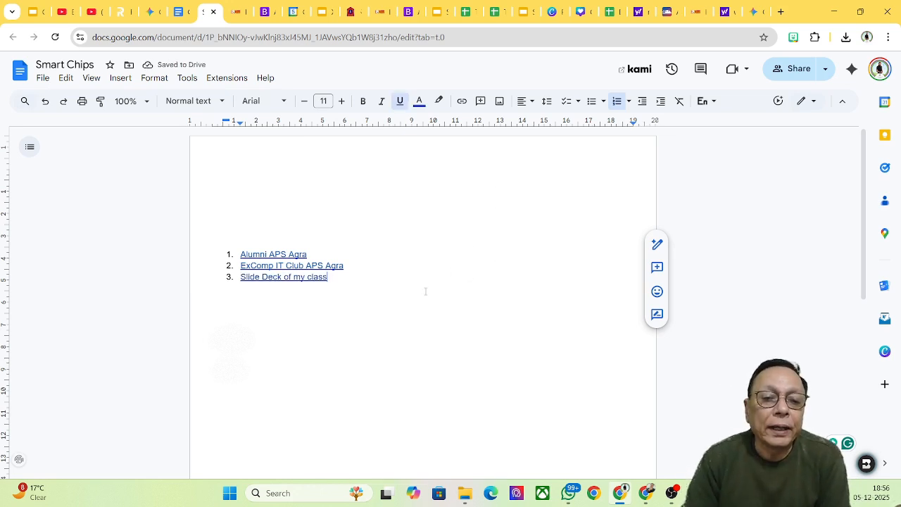
# Step: Preview the presentation linked to the "Slide Deck of my class" item and close the preview
pyautogui.click(296, 279)
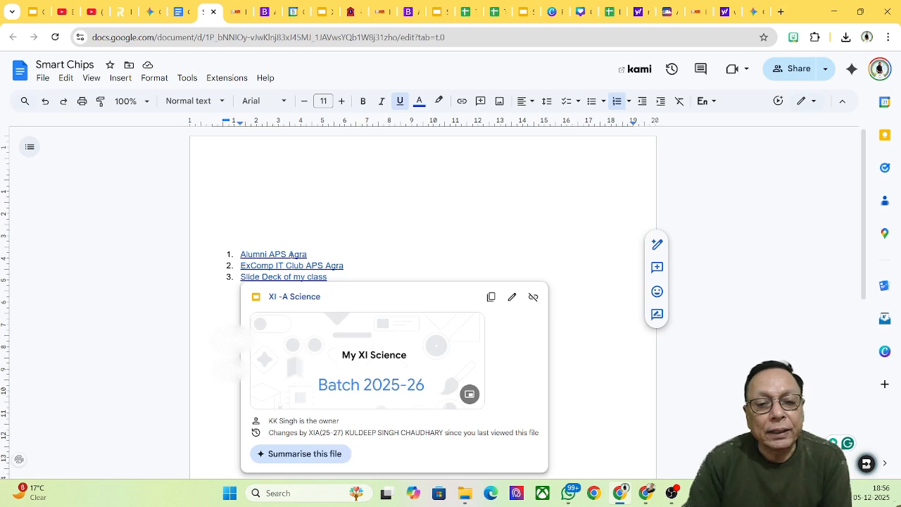
pyautogui.click(377, 359)
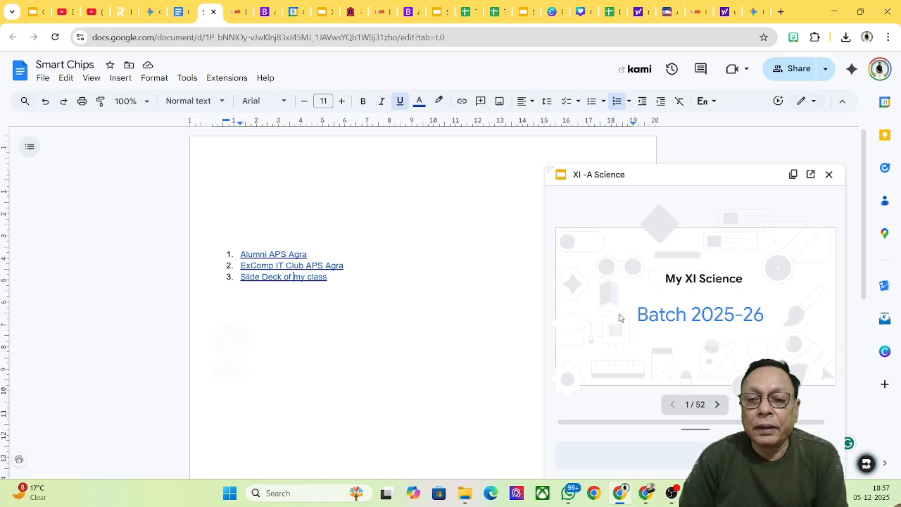
pyautogui.click(828, 175)
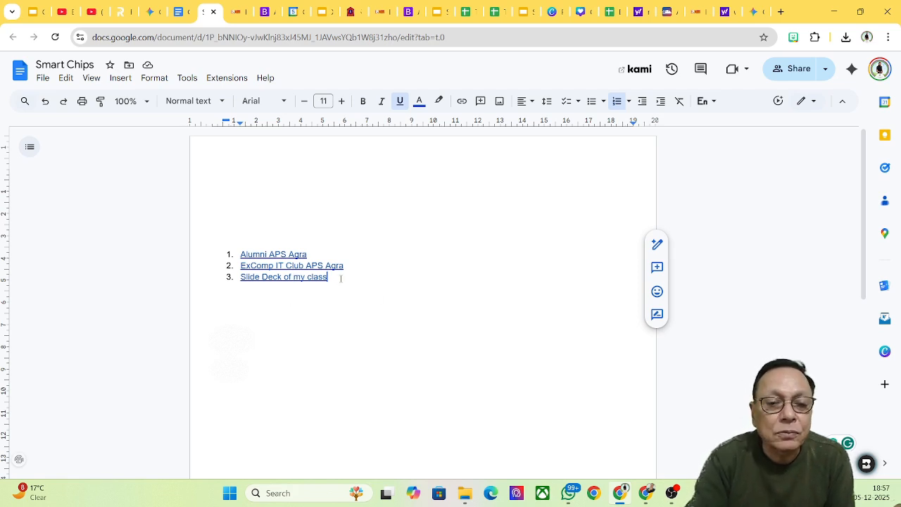
# Step: End the numbered list and insert a date smart chip for 5 Dec 2025 on the line below it
pyautogui.press('Return')
pyautogui.press('Return')
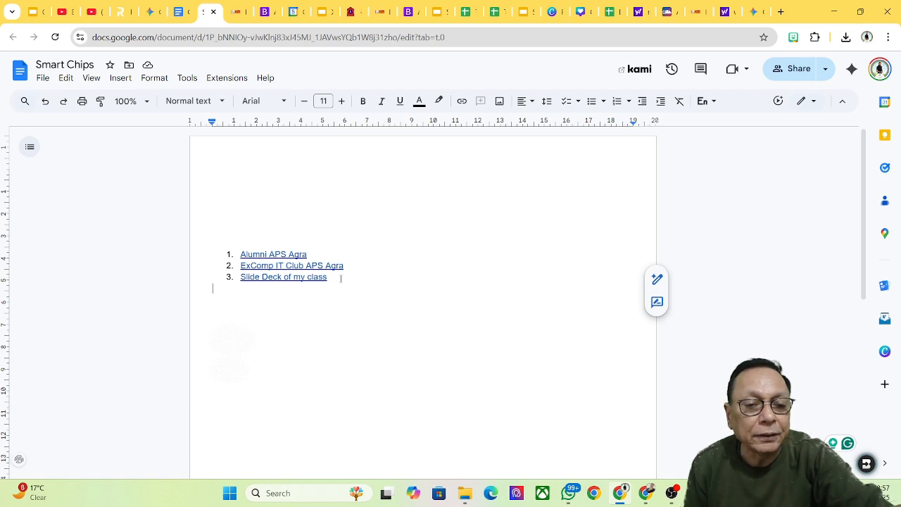
pyautogui.write('@')
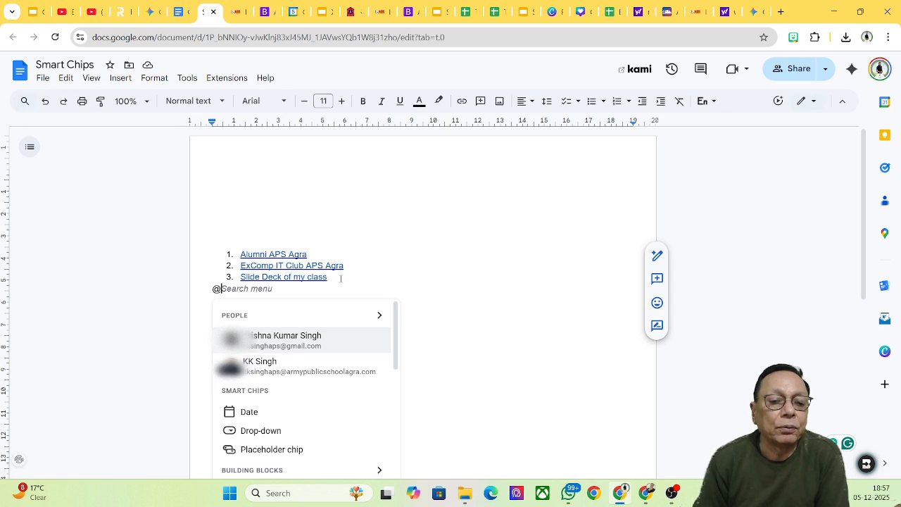
pyautogui.click(273, 421)
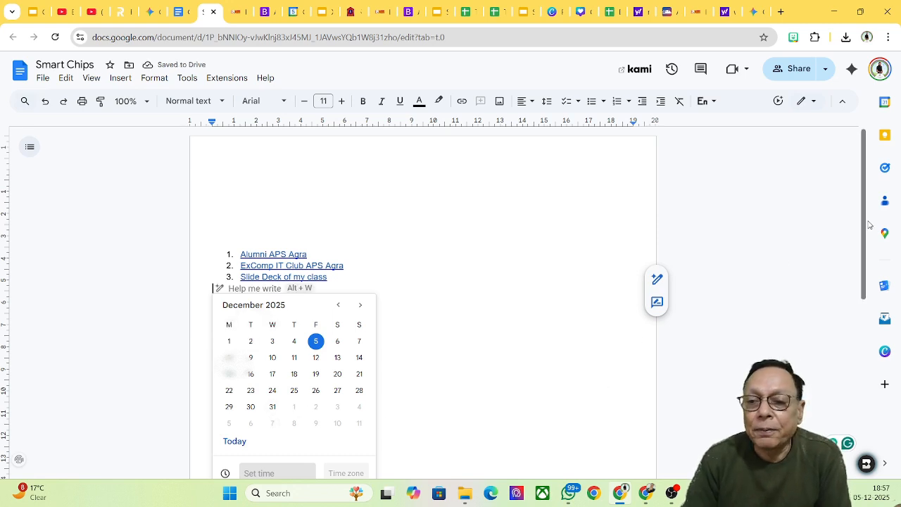
pyautogui.moveTo(866, 228); pyautogui.dragTo(872, 275)
pyautogui.click(349, 416)
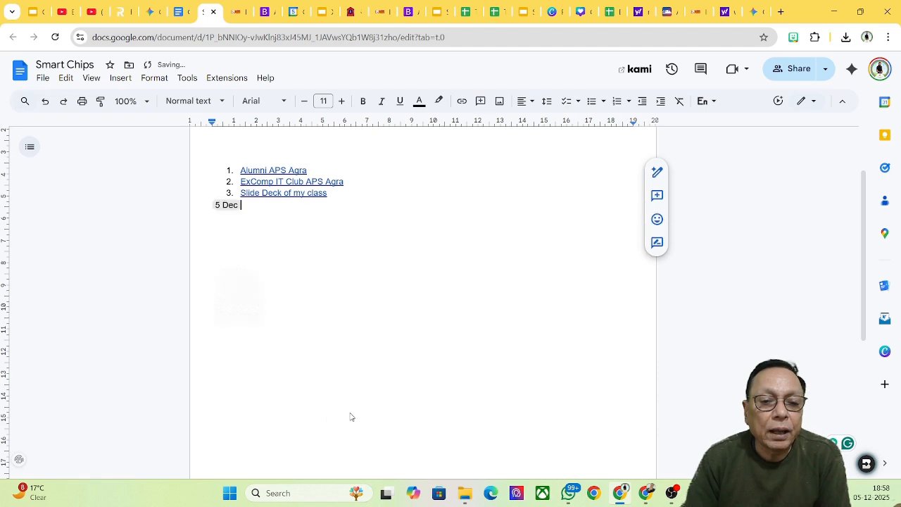
# Step: Add a time to the 5 Dec date chip and set its time zone to (GMT+05:30) India Standard Time - India Time
pyautogui.click(230, 207)
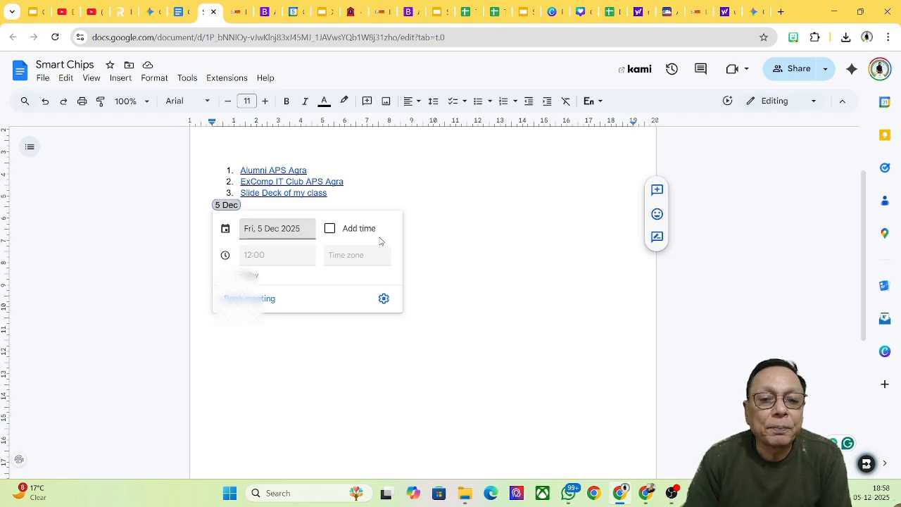
pyautogui.click(329, 228)
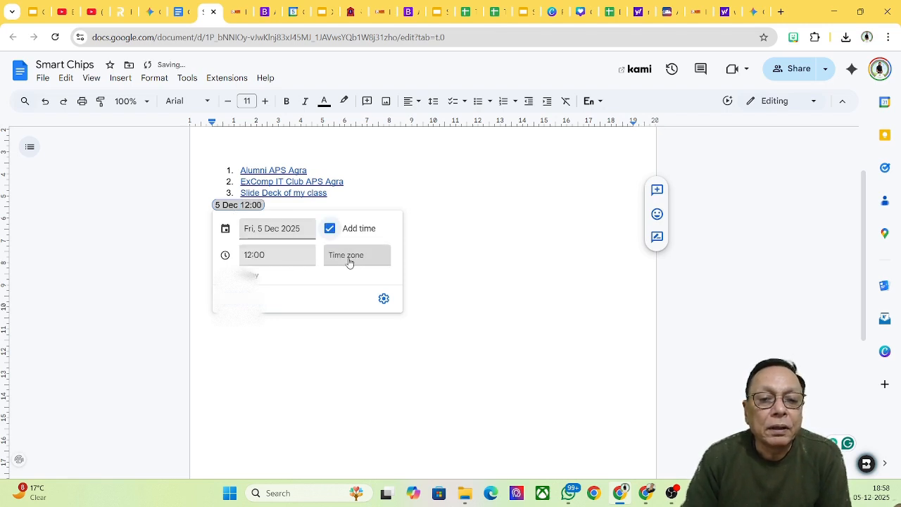
pyautogui.click(348, 262)
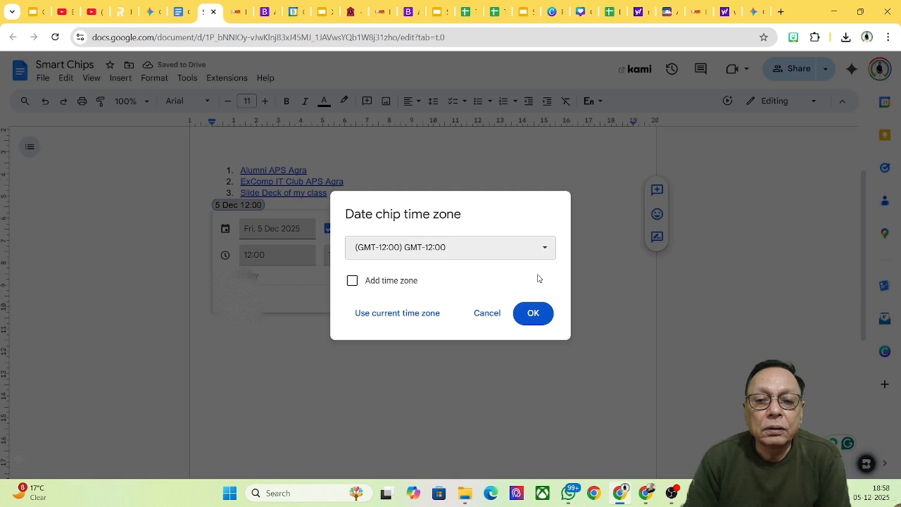
pyautogui.click(545, 252)
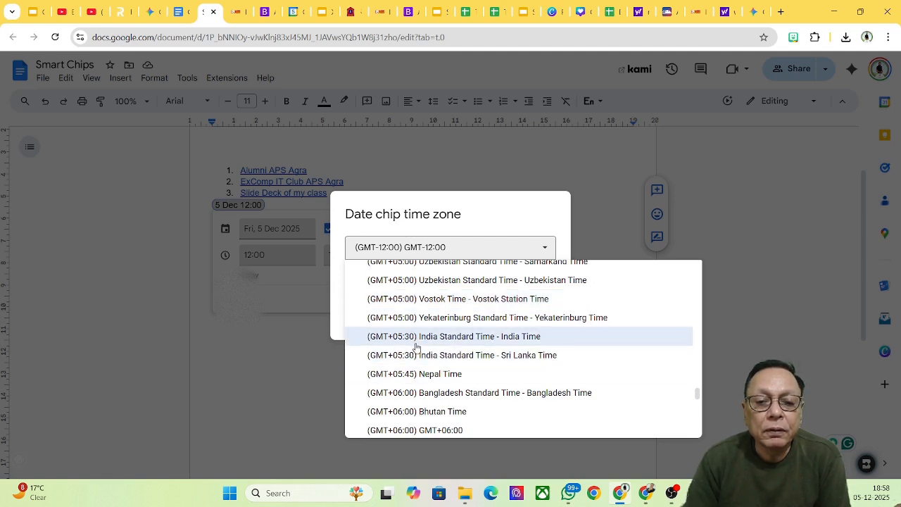
pyautogui.click(456, 336)
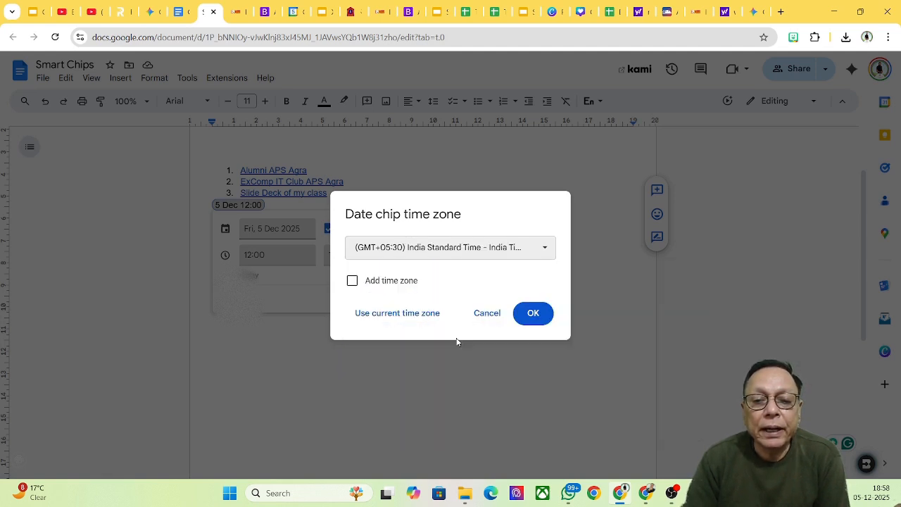
pyautogui.click(404, 282)
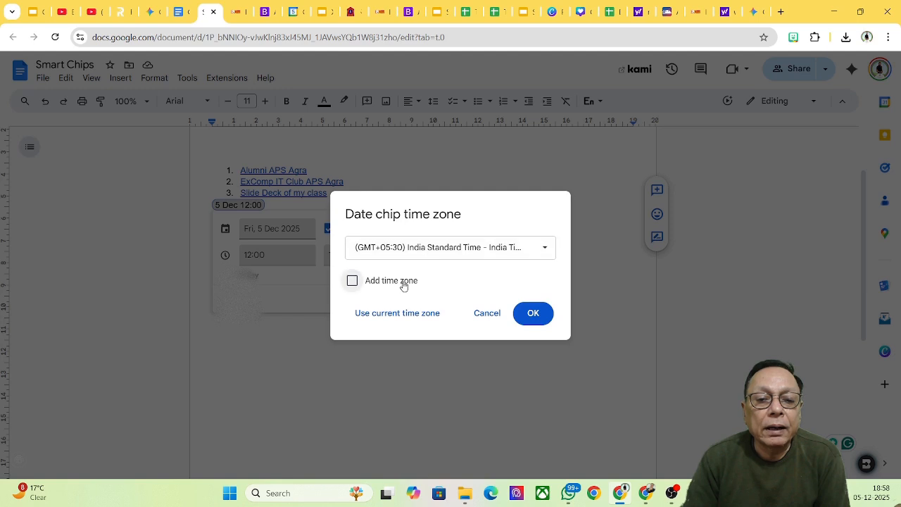
pyautogui.click(533, 314)
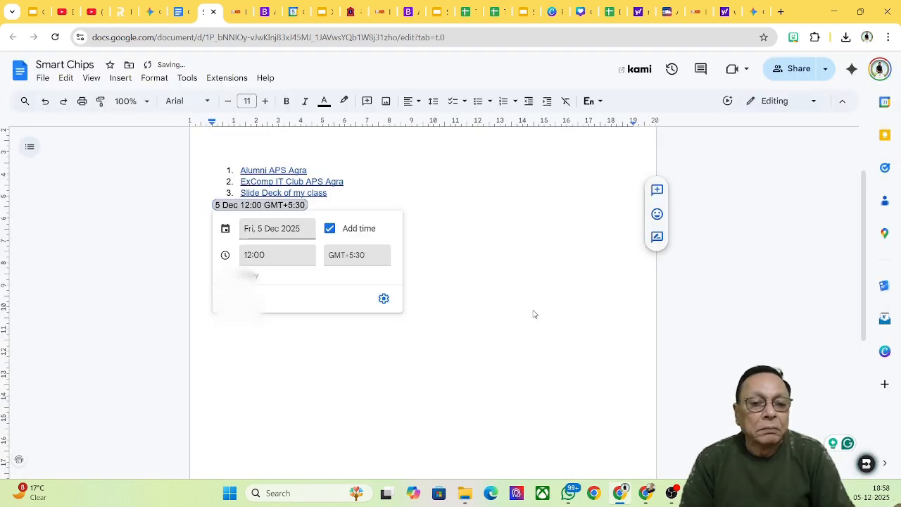
# Step: Try to set the date chip's time to 6:58PM
pyautogui.click(289, 262)
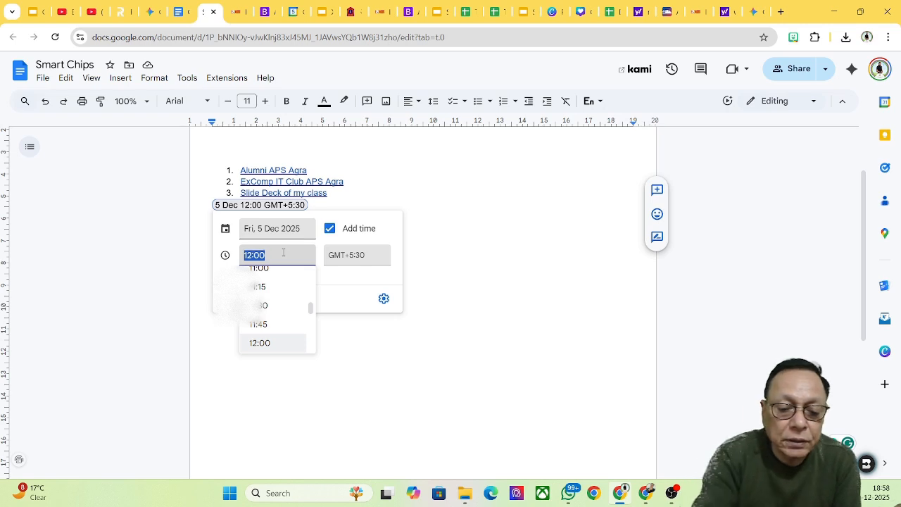
pyautogui.write('6')
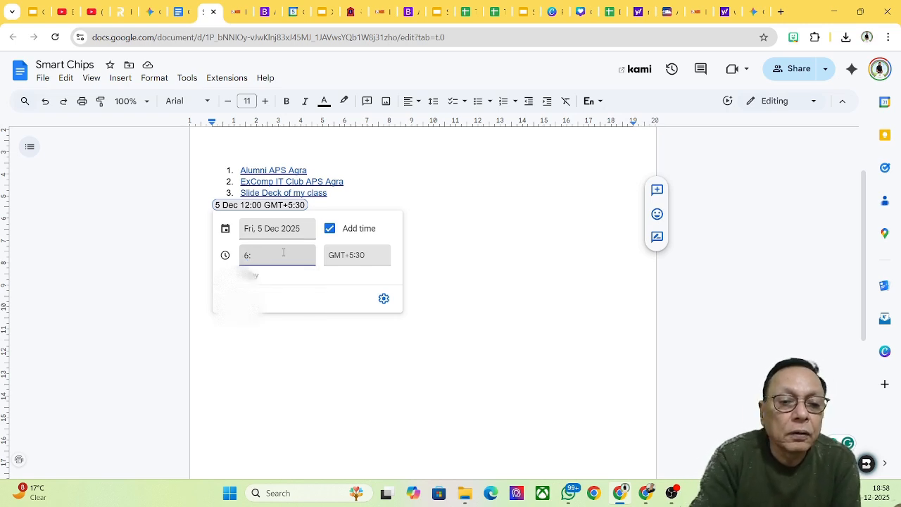
pyautogui.write(':58')
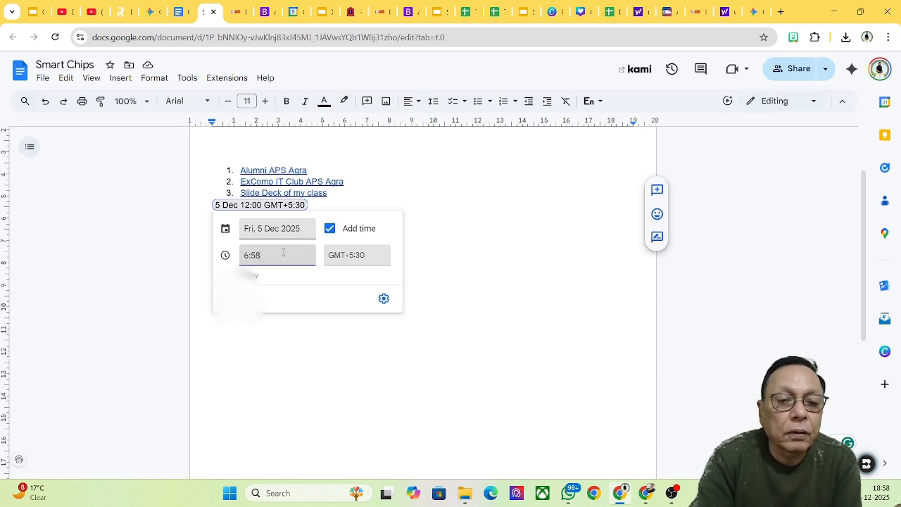
pyautogui.write('PM')
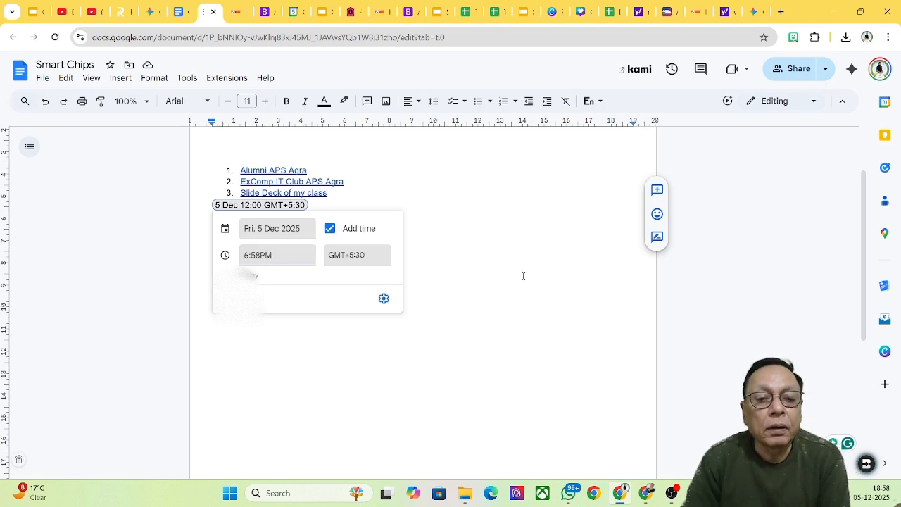
# Step: Insert a people smart chip for the contact with the school e-mail address on the empty line below the date chip
pyautogui.click(541, 254)
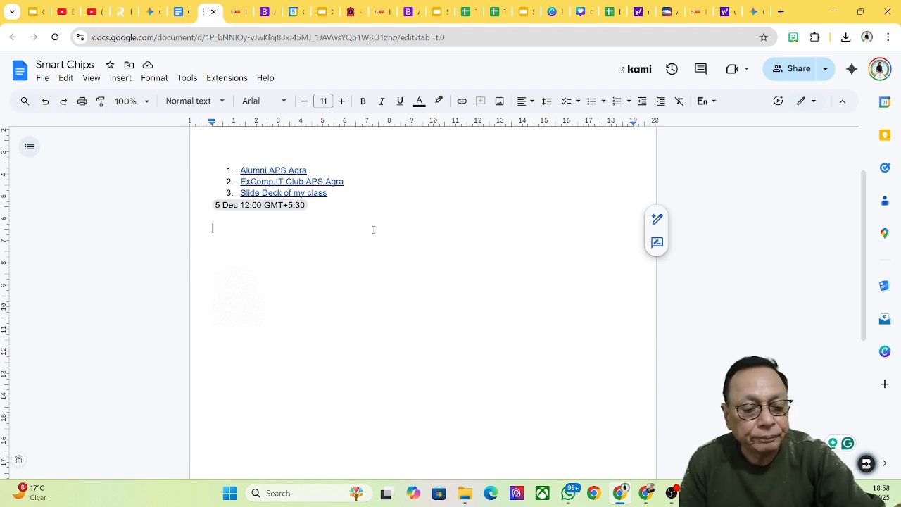
pyautogui.write('@')
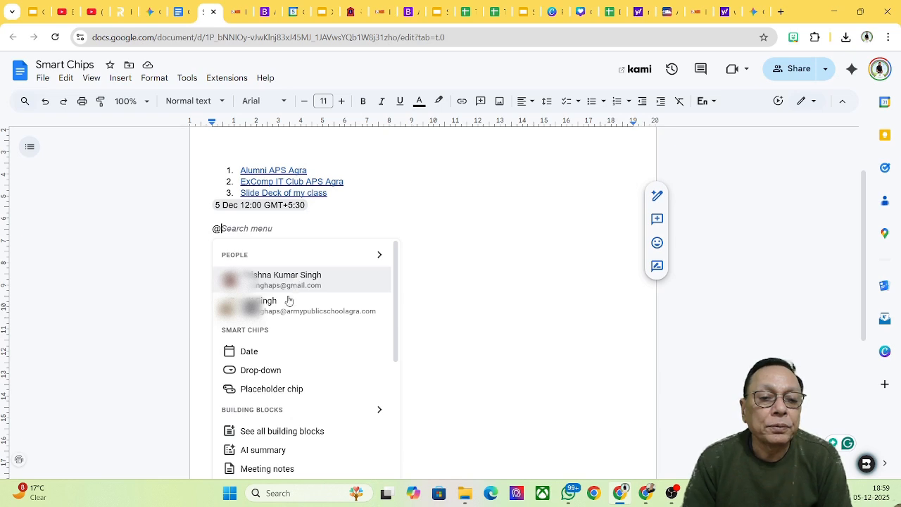
pyautogui.click(281, 306)
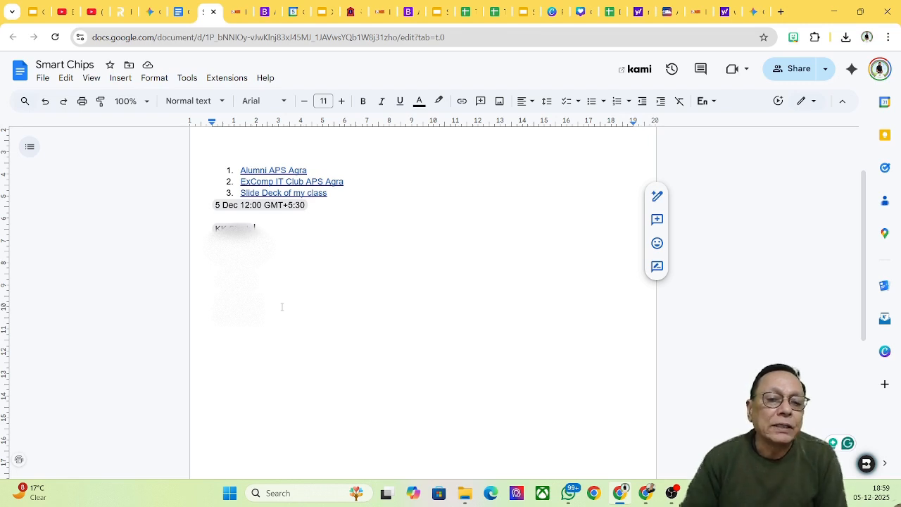
# Step: Open the 1:1 event scheduling page from the people chip's contact card and close it without saving
pyautogui.click(249, 225)
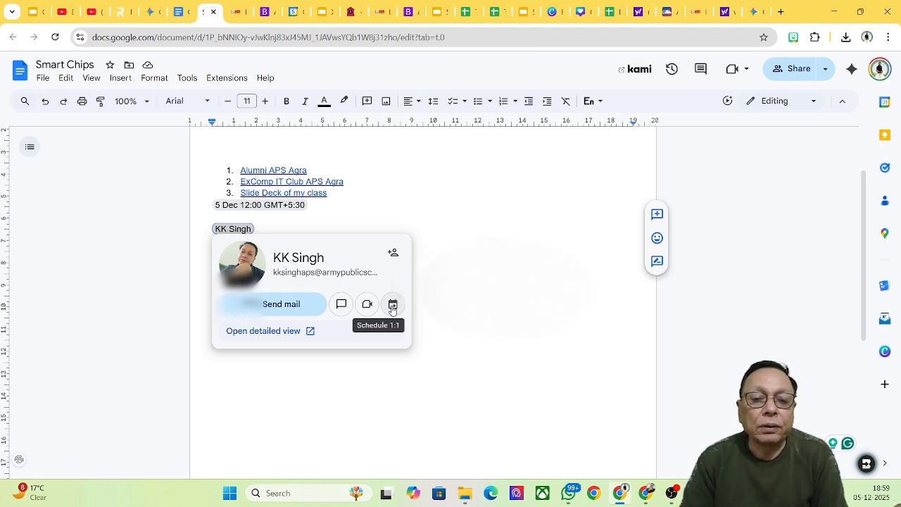
pyautogui.click(392, 305)
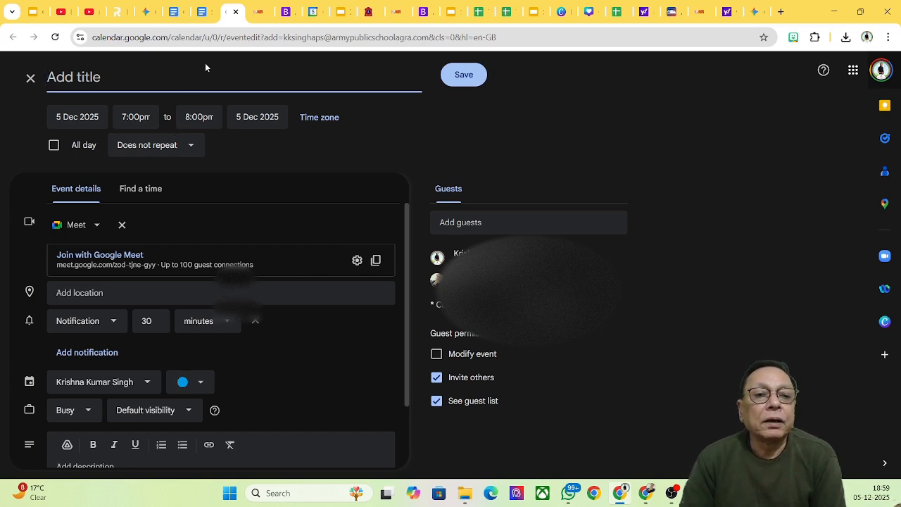
pyautogui.click(211, 13)
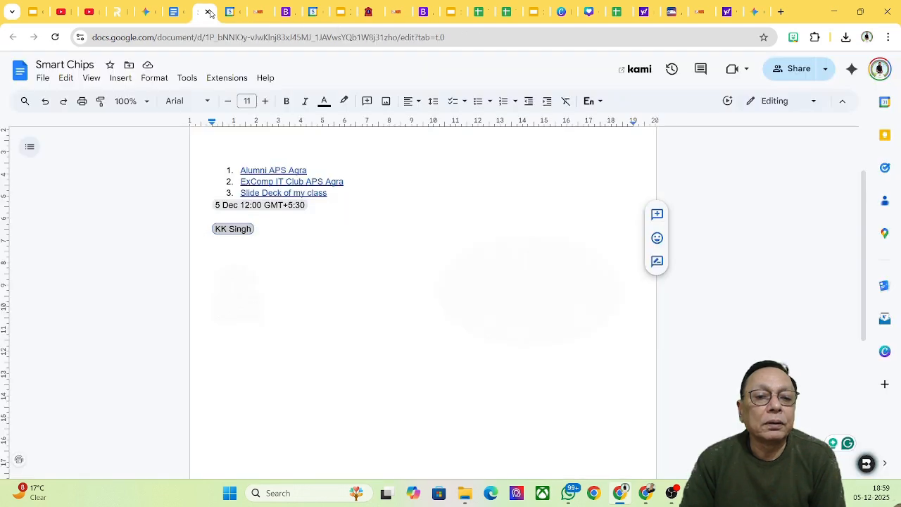
# Step: Start a new line directly below the people chip
pyautogui.click(275, 220)
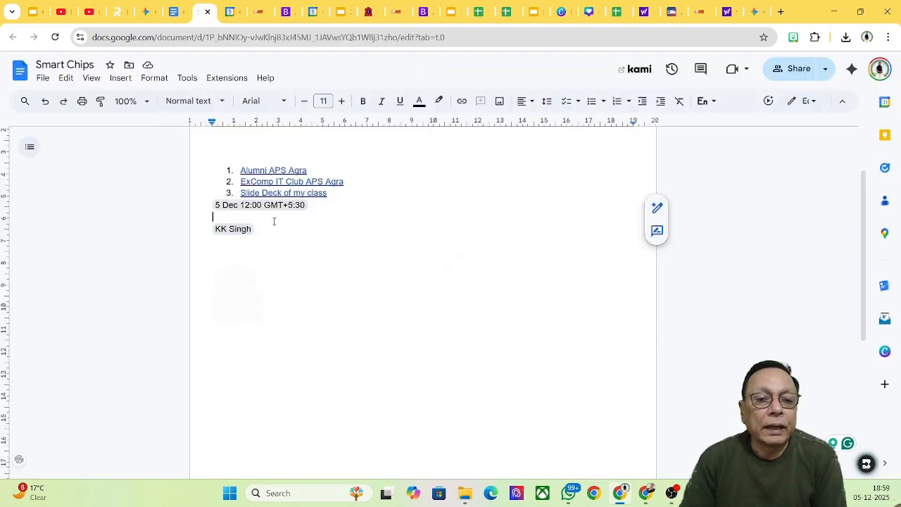
pyautogui.click(265, 229)
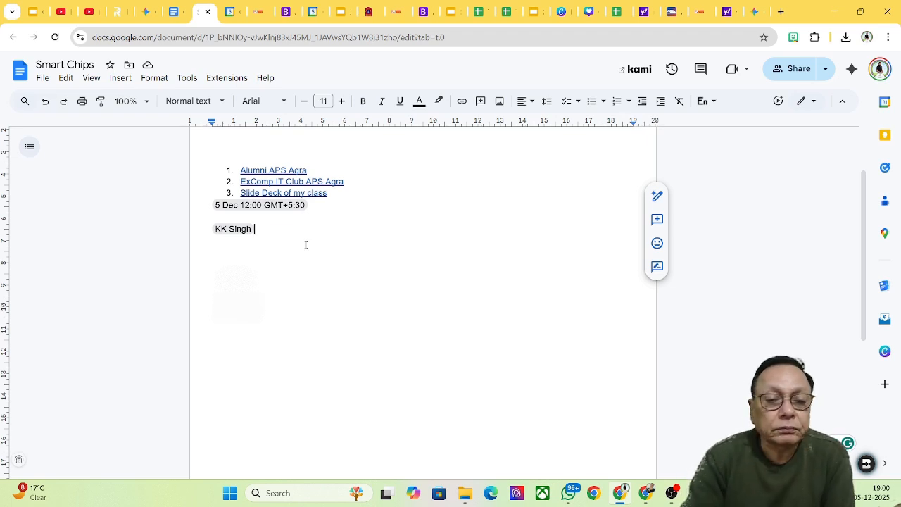
pyautogui.press('Return')
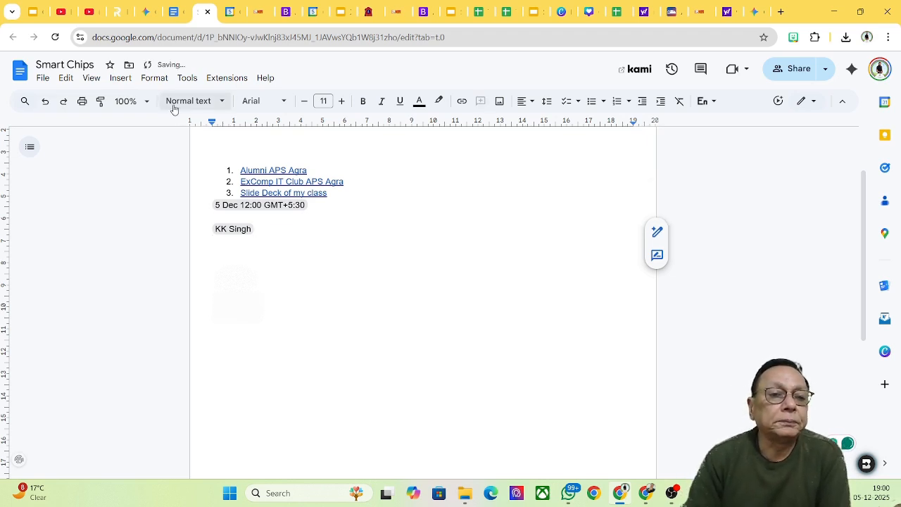
# Step: Insert a file smart chip for the document "Hotels Near Google Ananta Bengaluru Office" below the people chip
pyautogui.click(120, 78)
pyautogui.moveTo(154, 79)
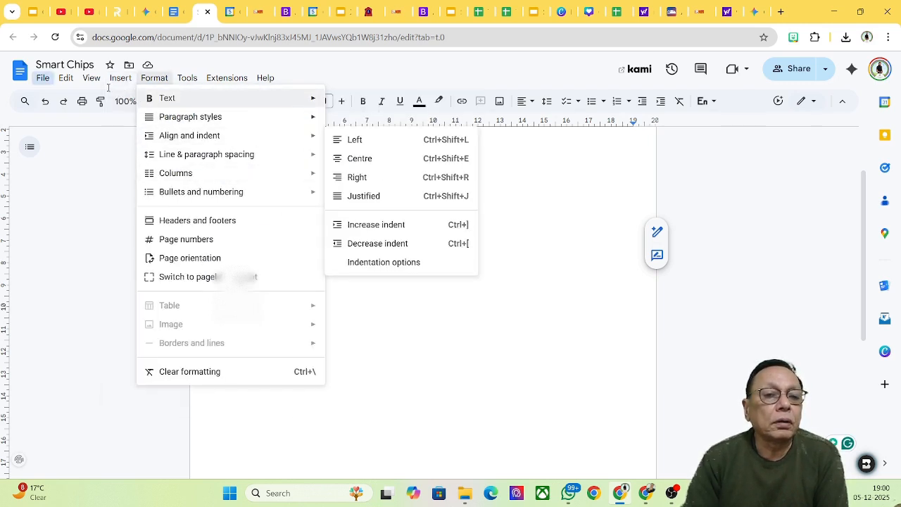
pyautogui.moveTo(118, 82)
pyautogui.moveTo(148, 135)
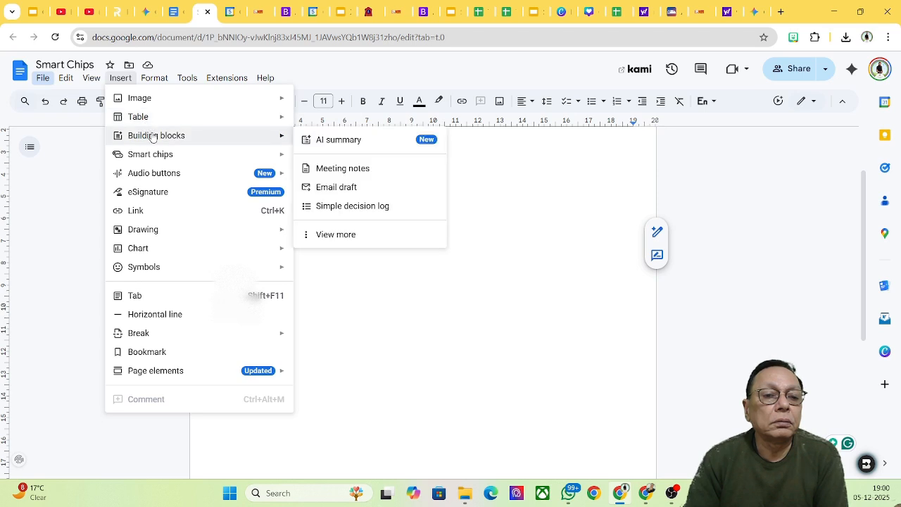
pyautogui.moveTo(226, 155)
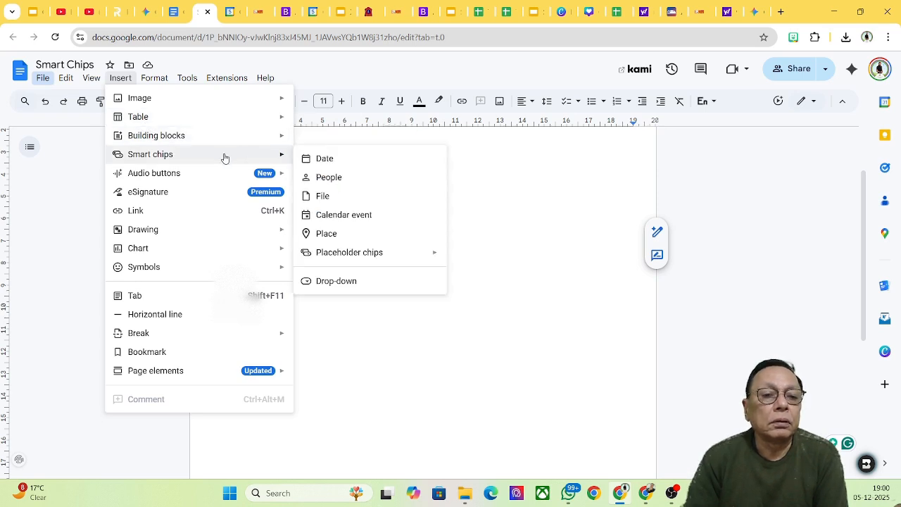
pyautogui.click(322, 197)
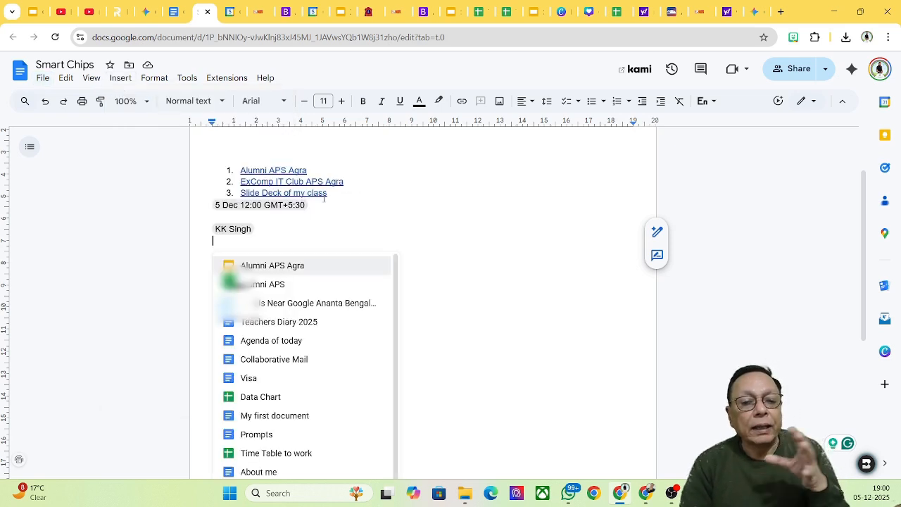
pyautogui.click(287, 307)
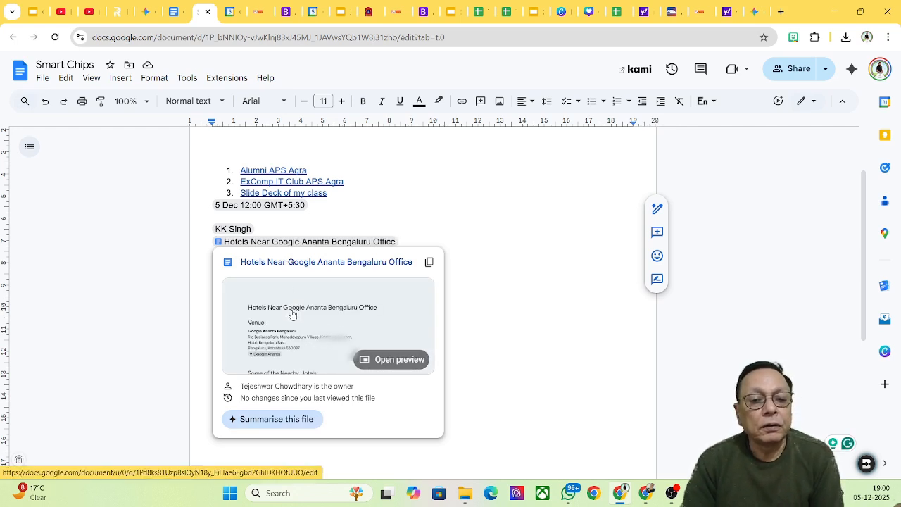
# Step: Preview the document linked in the file chip, look through its table of nearby hotels, and close the preview
pyautogui.click(292, 314)
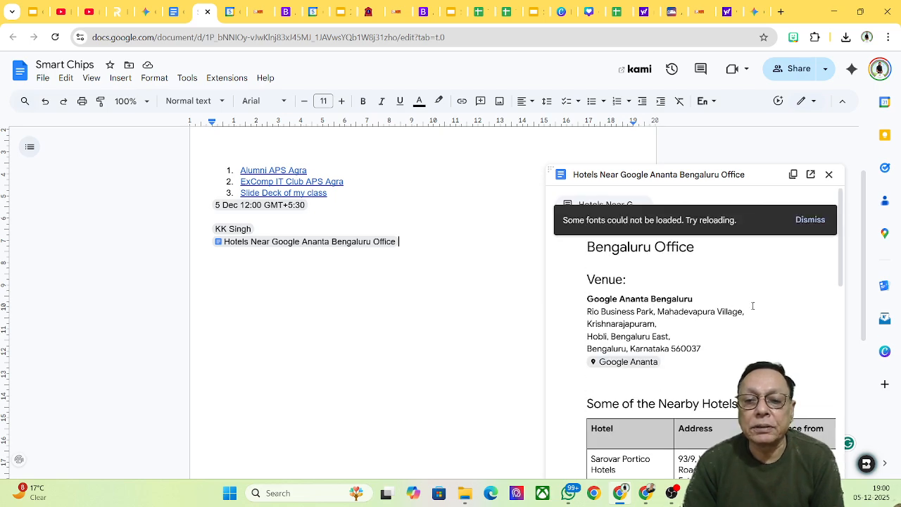
pyautogui.scroll(-4, 752, 305)
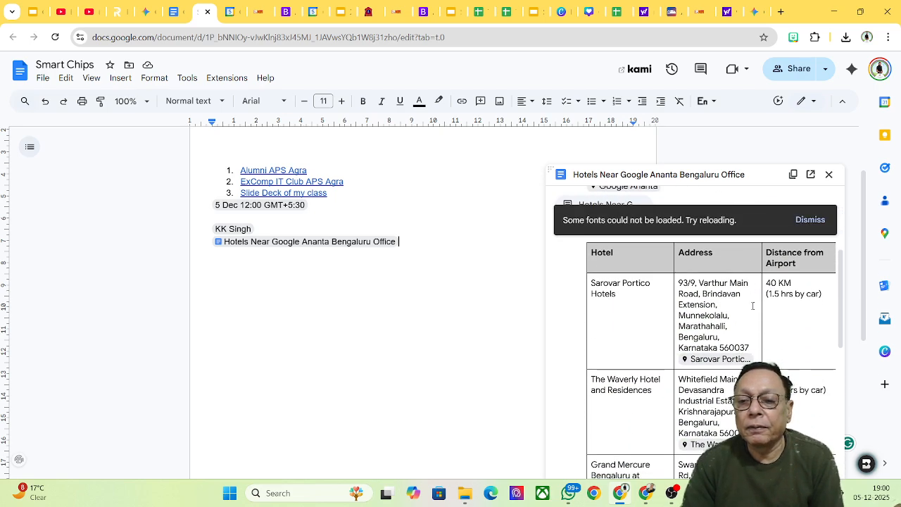
pyautogui.scroll(-5, 752, 306)
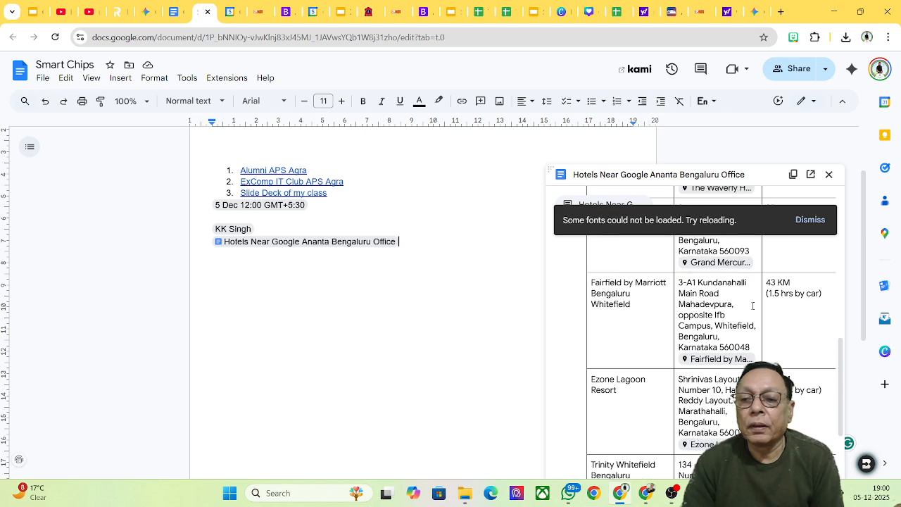
pyautogui.click(831, 176)
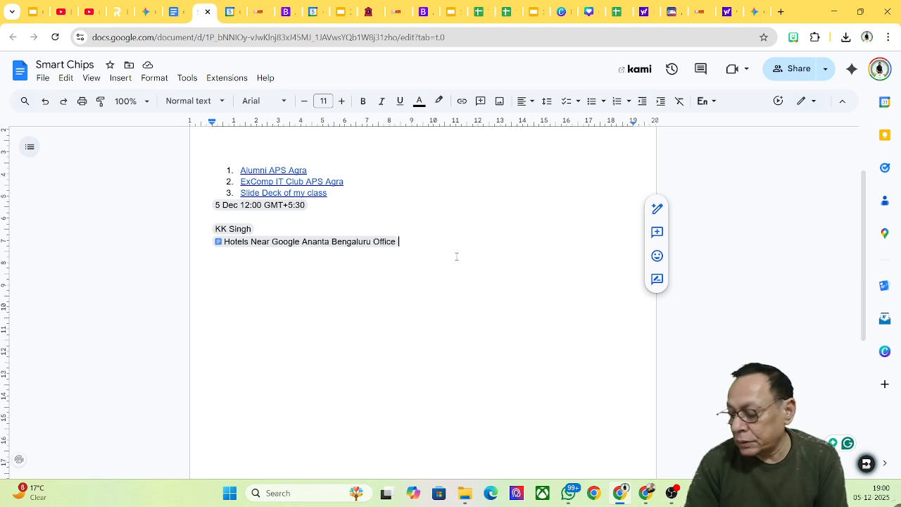
# Step: Replace the file chip below the people chip with a place smart chip for Amer Fort
pyautogui.click(118, 82)
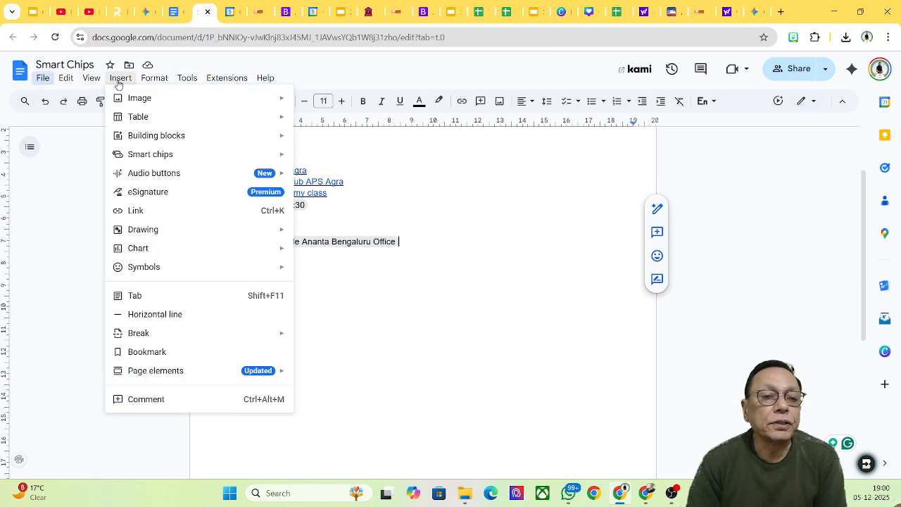
pyautogui.moveTo(161, 161)
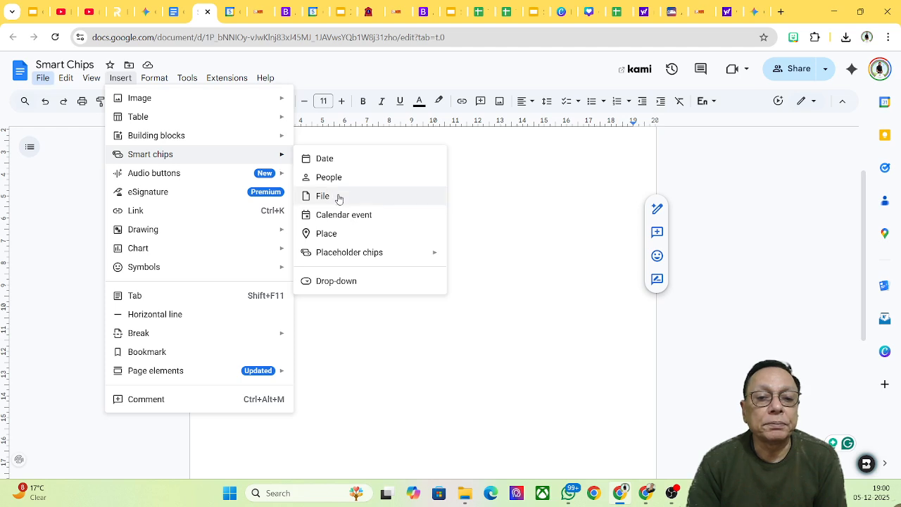
pyautogui.click(337, 236)
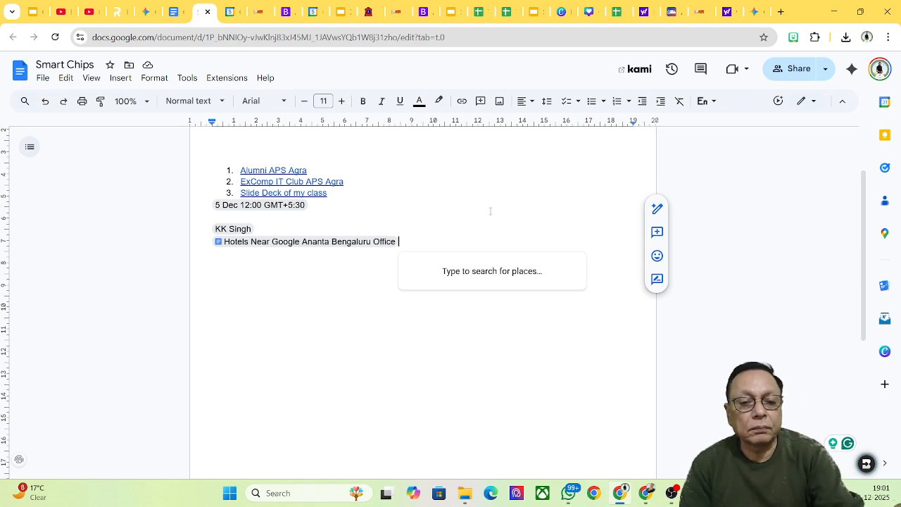
pyautogui.press('BackSpace')
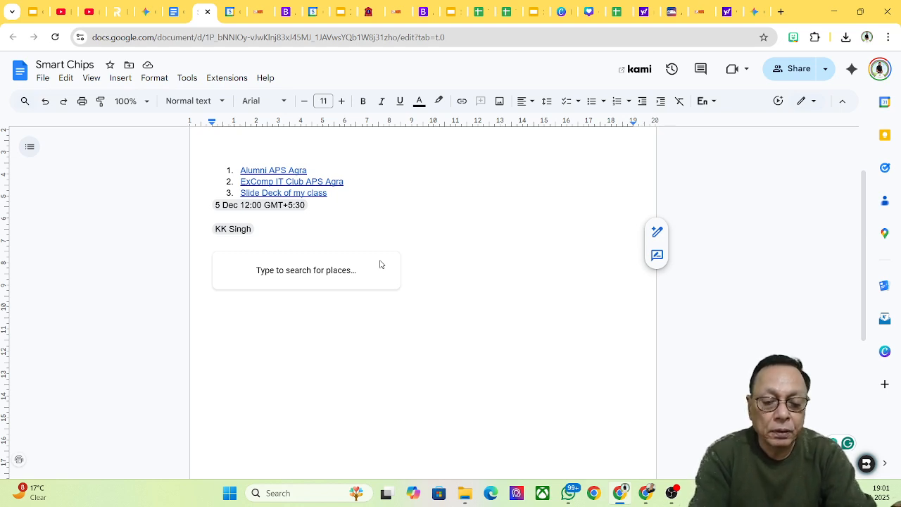
pyautogui.write('Amer')
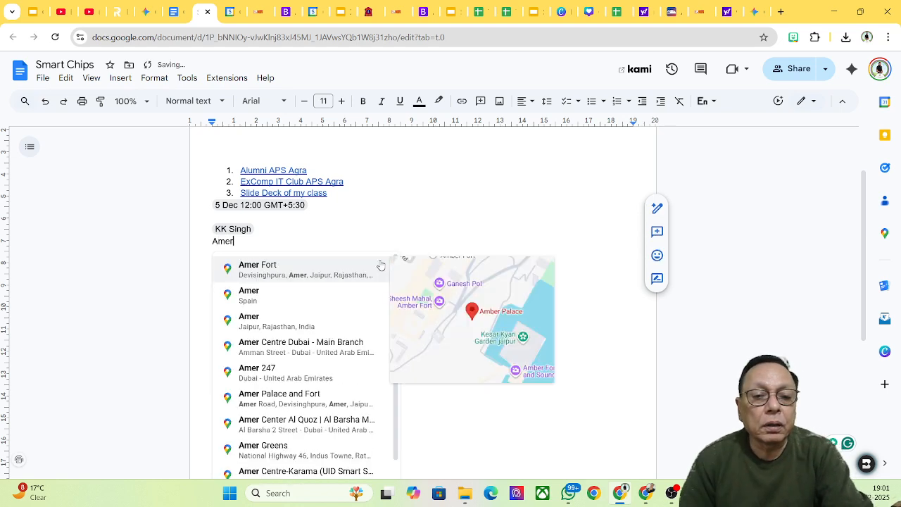
pyautogui.click(299, 271)
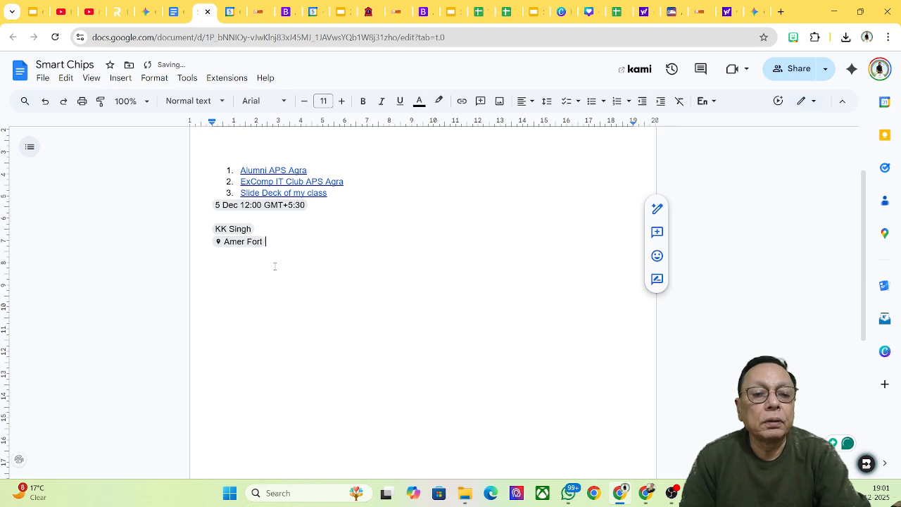
pyautogui.moveTo(248, 247)
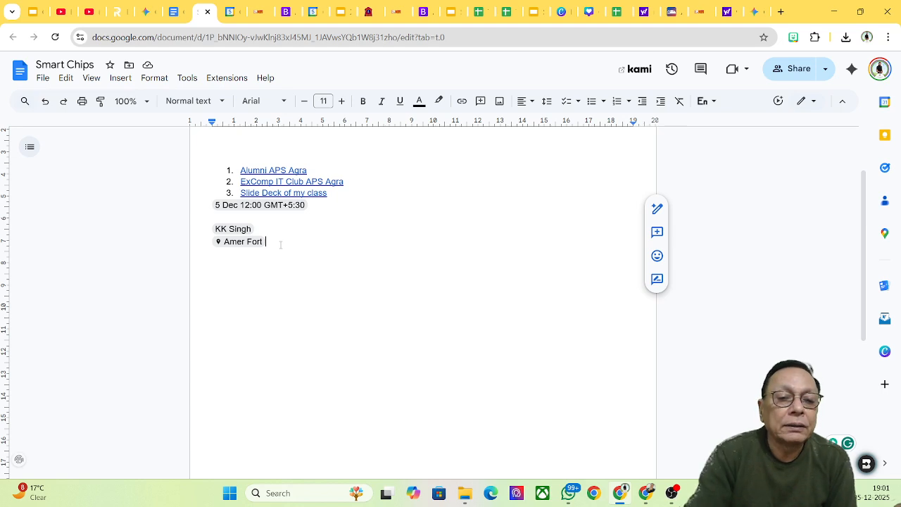
# Step: Add two empty lines below the Amer Fort place chip and put the cursor on the first one
pyautogui.press('Return')
pyautogui.press('Return')
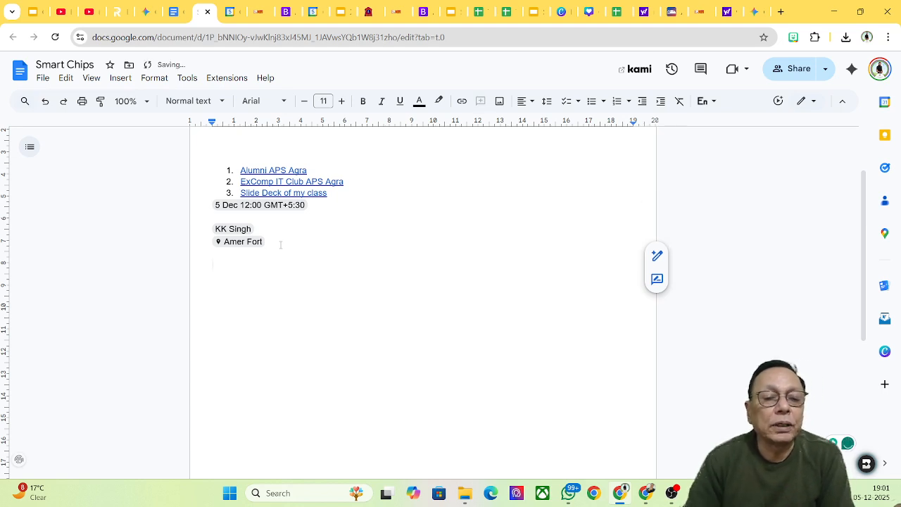
pyautogui.click(120, 79)
pyautogui.click(221, 281)
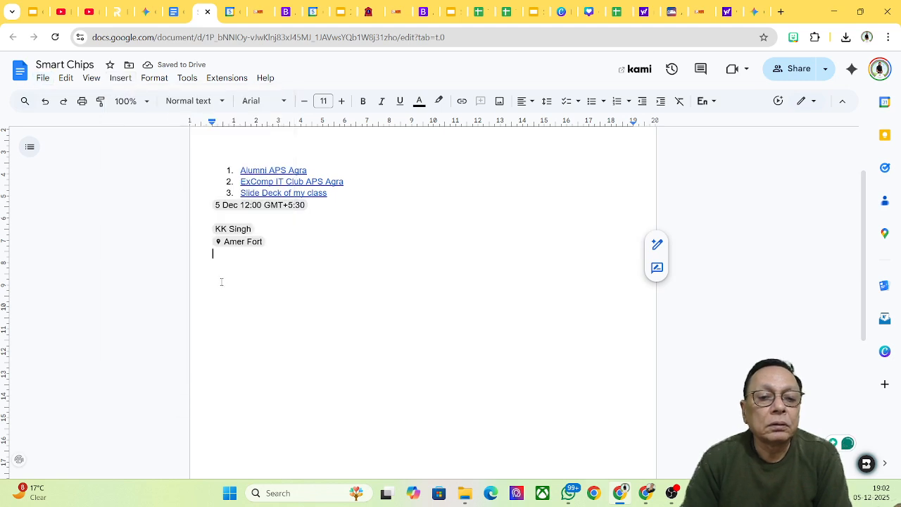
# Step: View the available placeholder chip types through the @ list below the Amer Fort chip, and remove the @ sign
pyautogui.write('@')
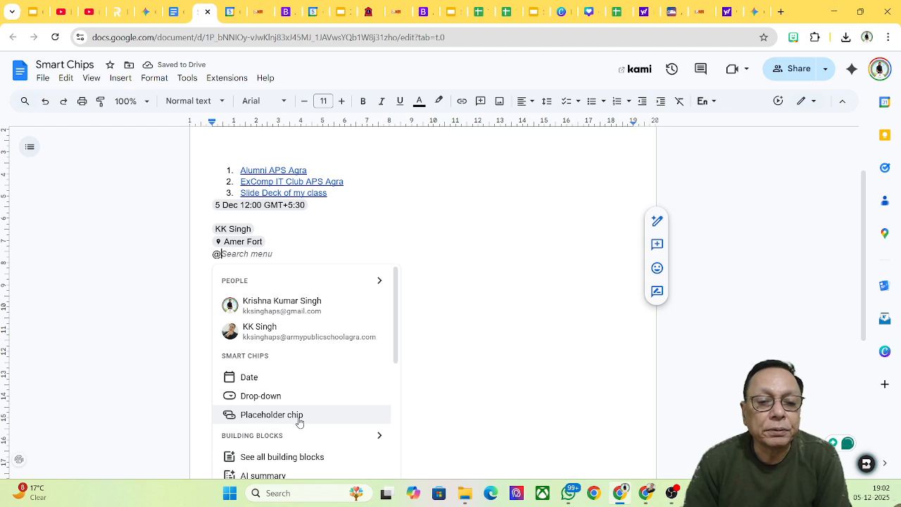
pyautogui.click(299, 421)
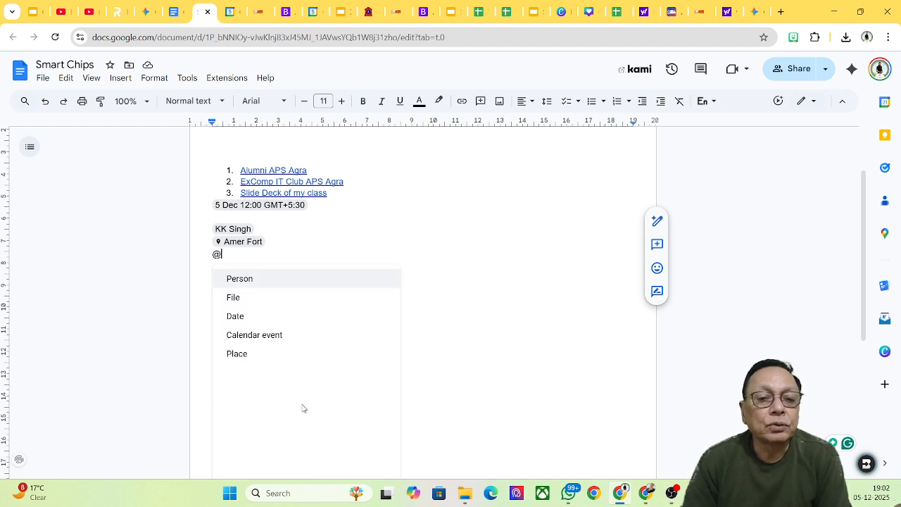
pyautogui.click(474, 252)
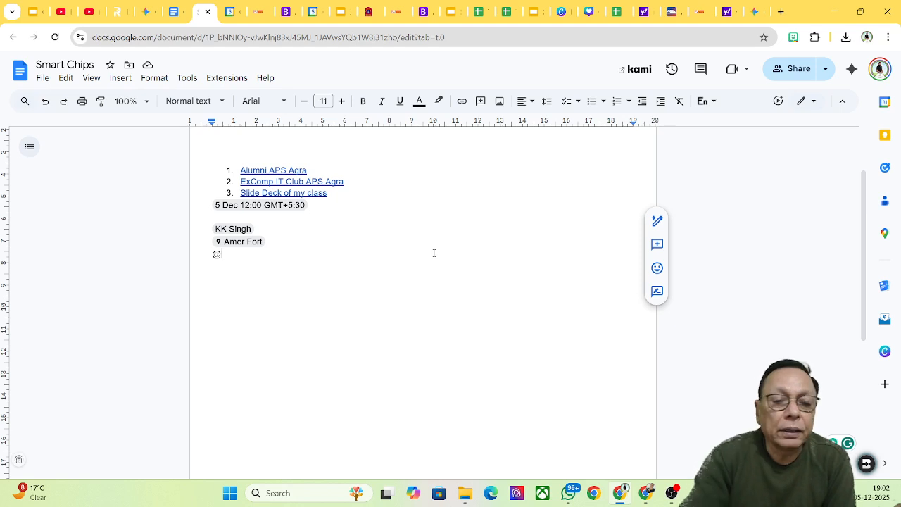
pyautogui.press('BackSpace')
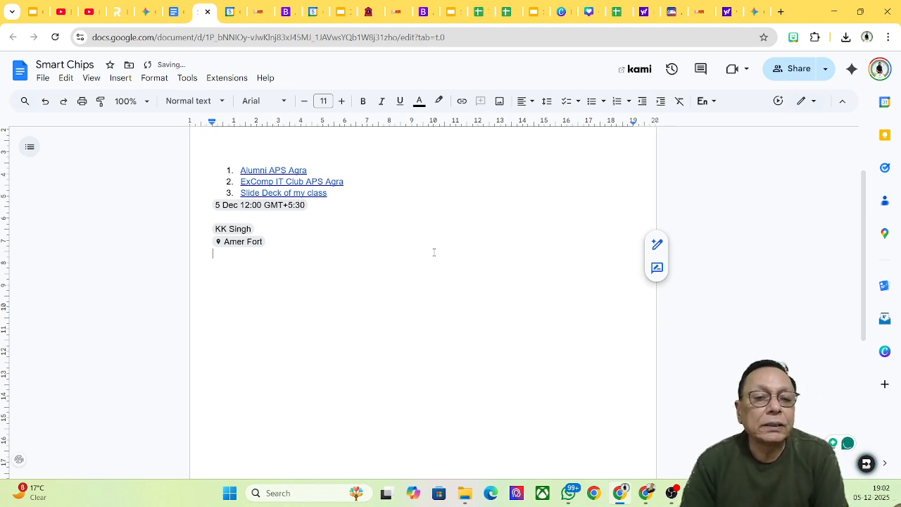
# Step: Bring up the @ list on the last empty line, view all building blocks, and close their overview
pyautogui.click(122, 79)
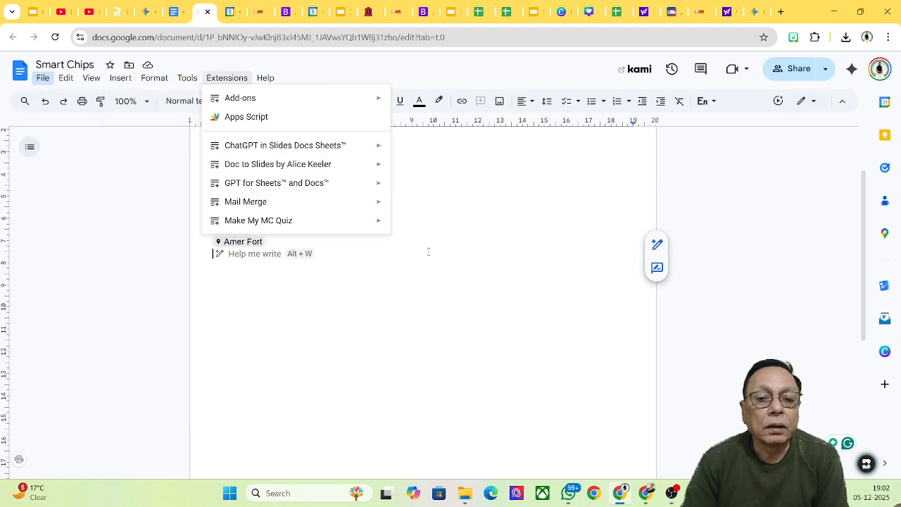
pyautogui.click(287, 289)
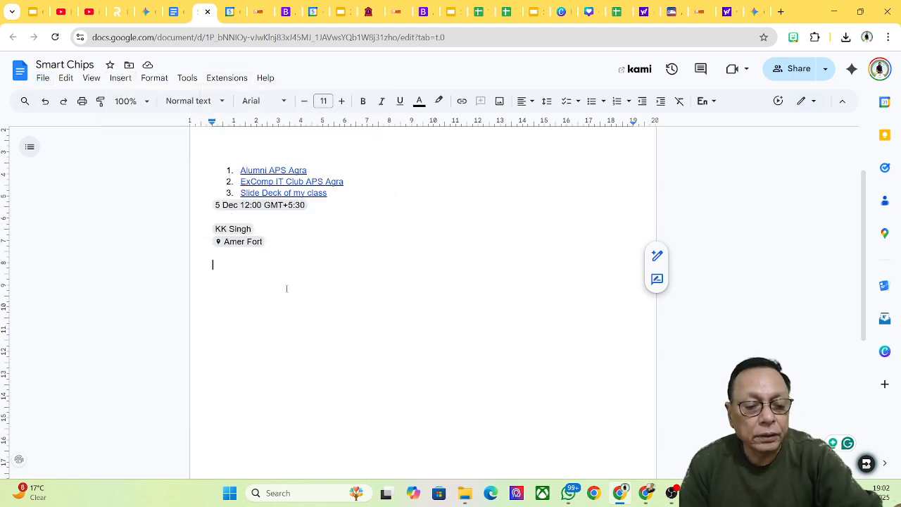
pyautogui.write('@')
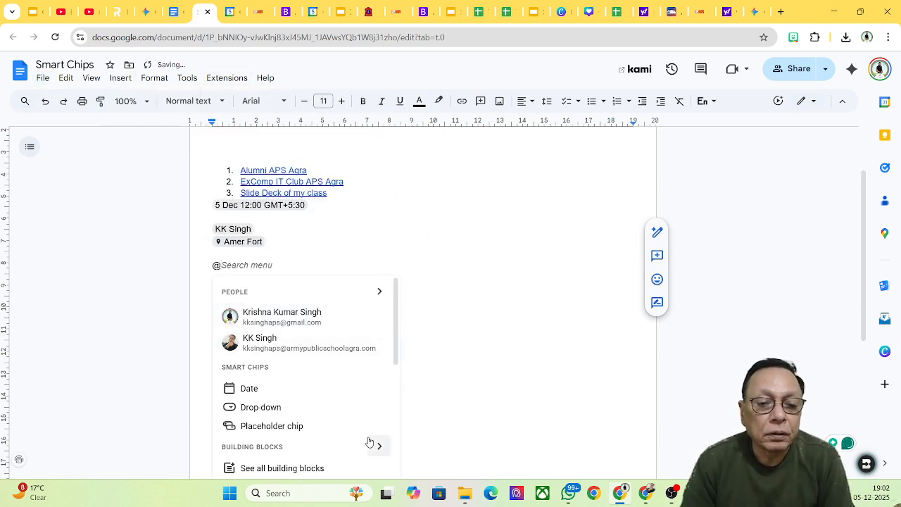
pyautogui.moveTo(393, 357); pyautogui.dragTo(393, 402)
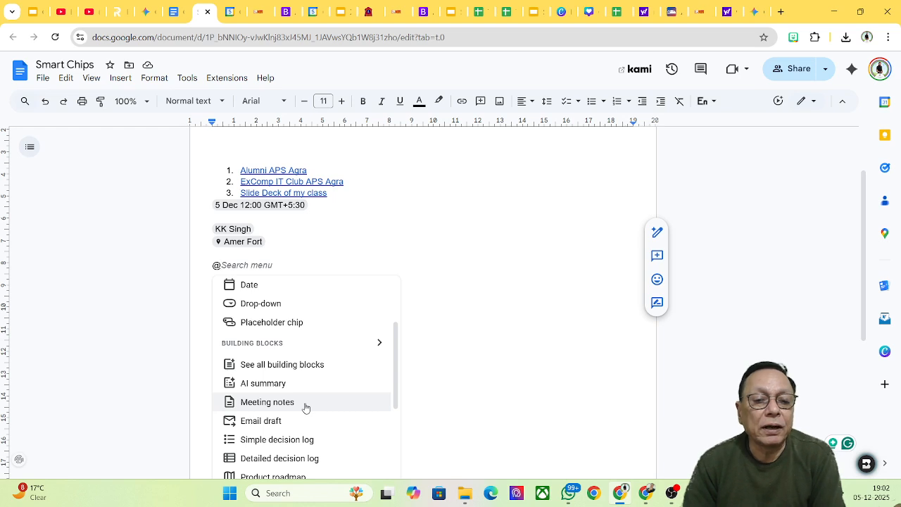
pyautogui.click(300, 364)
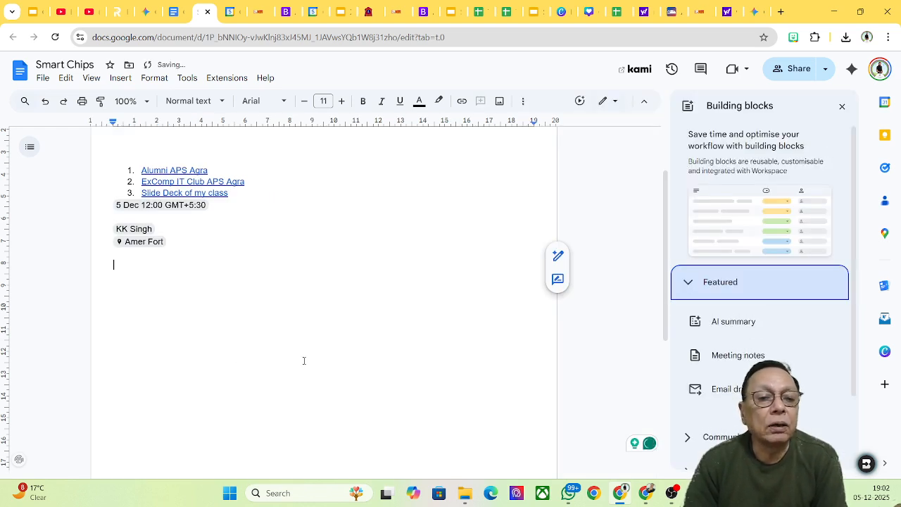
pyautogui.moveTo(767, 362)
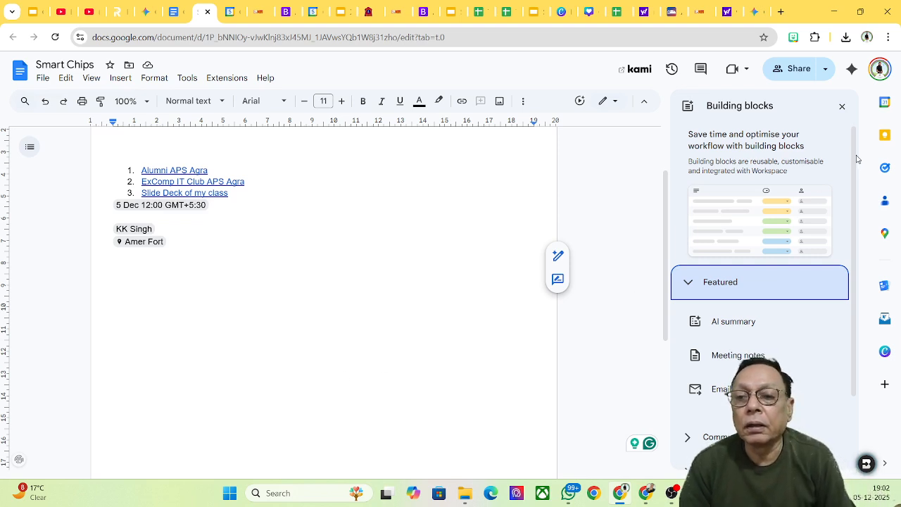
pyautogui.click(843, 107)
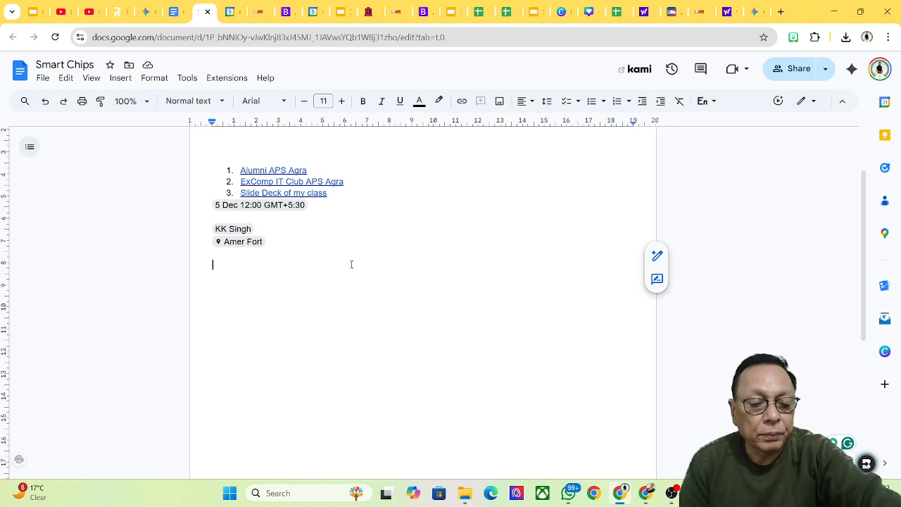
pyautogui.write('@')
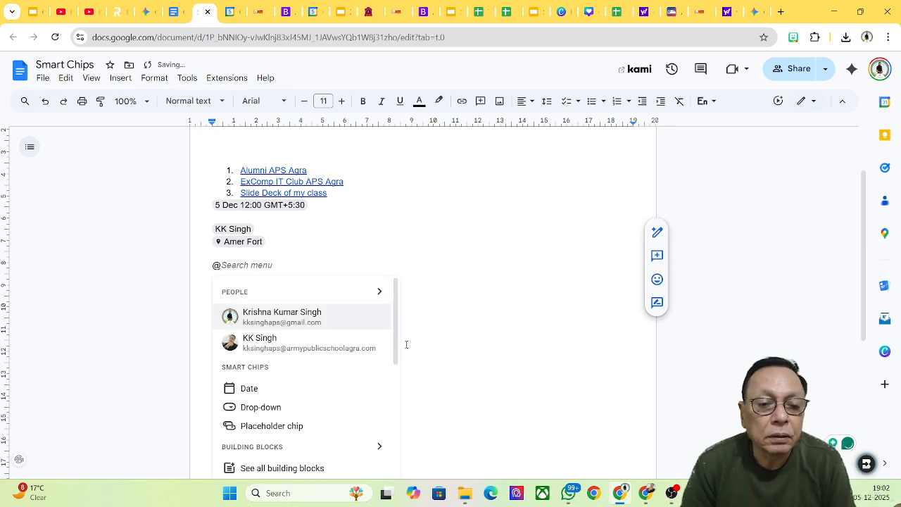
pyautogui.click(297, 409)
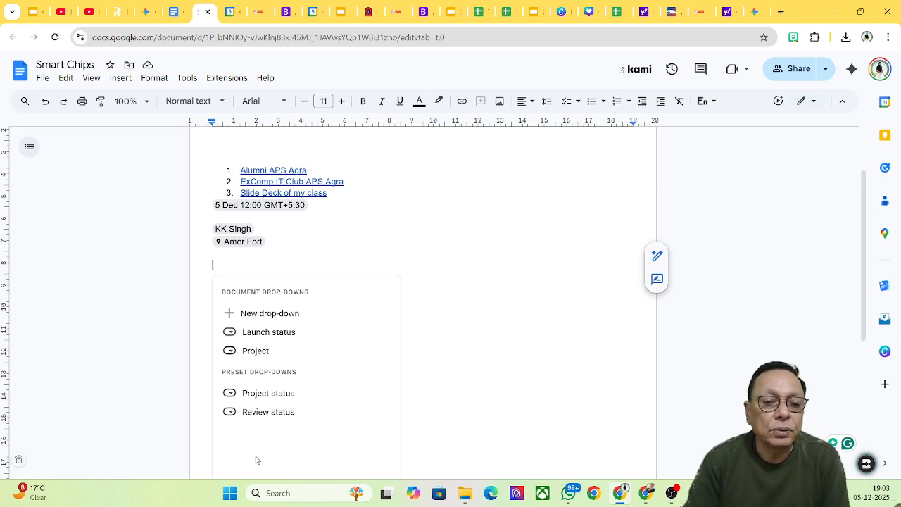
pyautogui.click(233, 314)
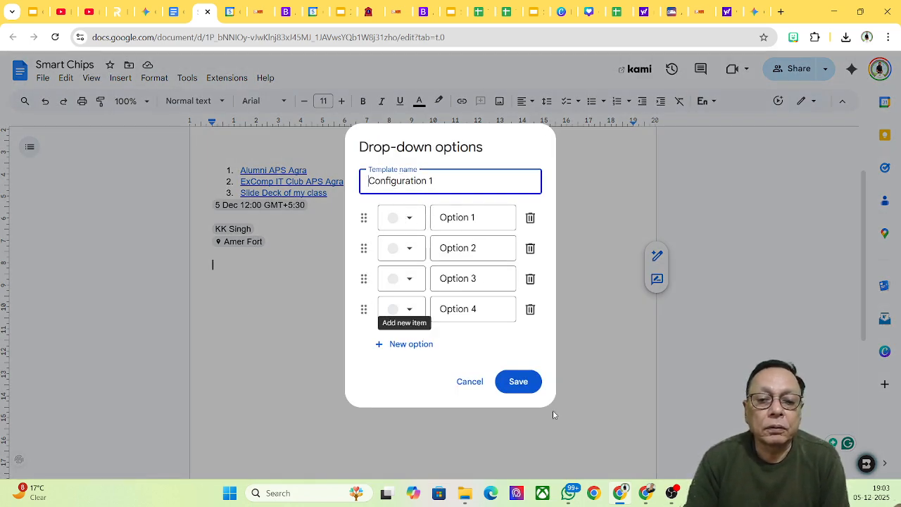
pyautogui.click(467, 384)
pyautogui.click(207, 319)
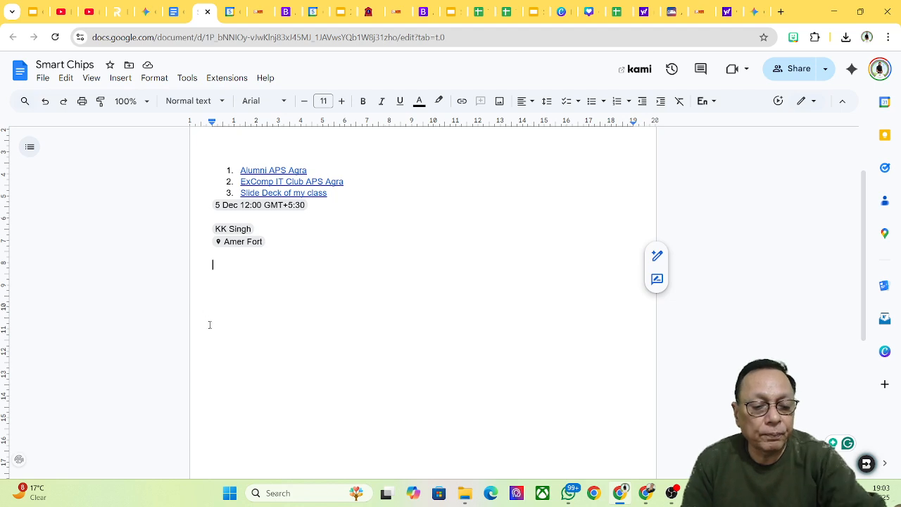
# Step: Start a new drop-down chip below the Amer Fort chip and name its template "Congratulate"
pyautogui.write('@')
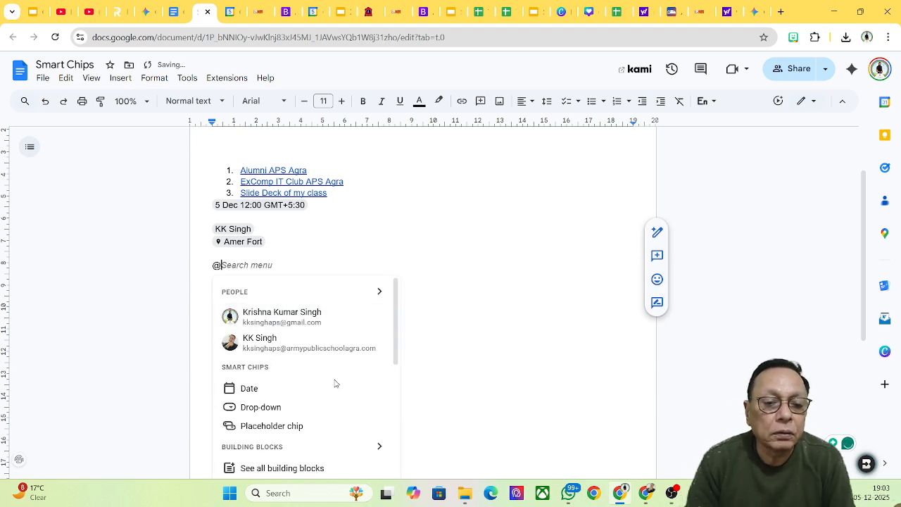
pyautogui.scroll(-1, 363, 418)
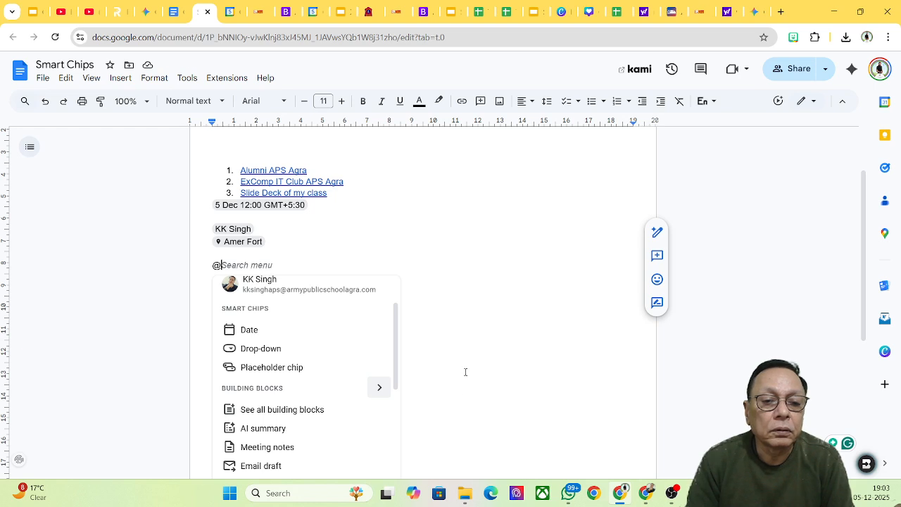
pyautogui.click(299, 349)
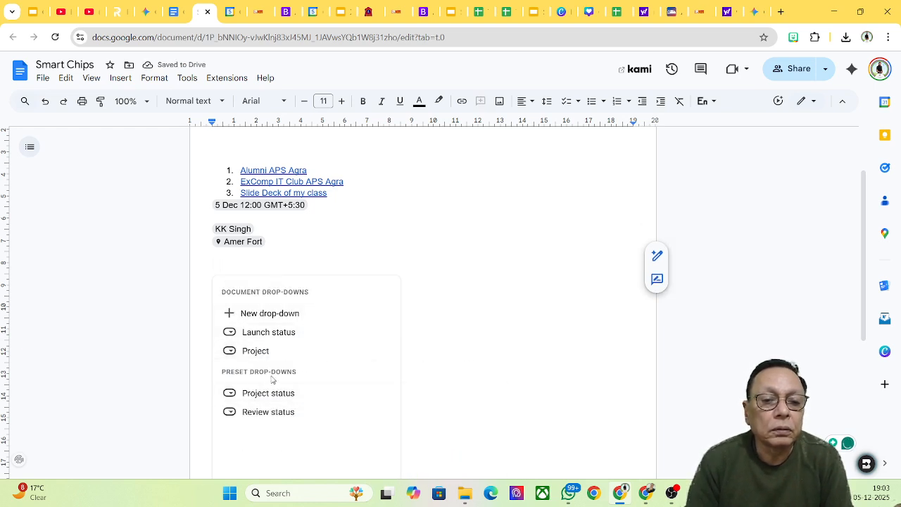
pyautogui.click(259, 315)
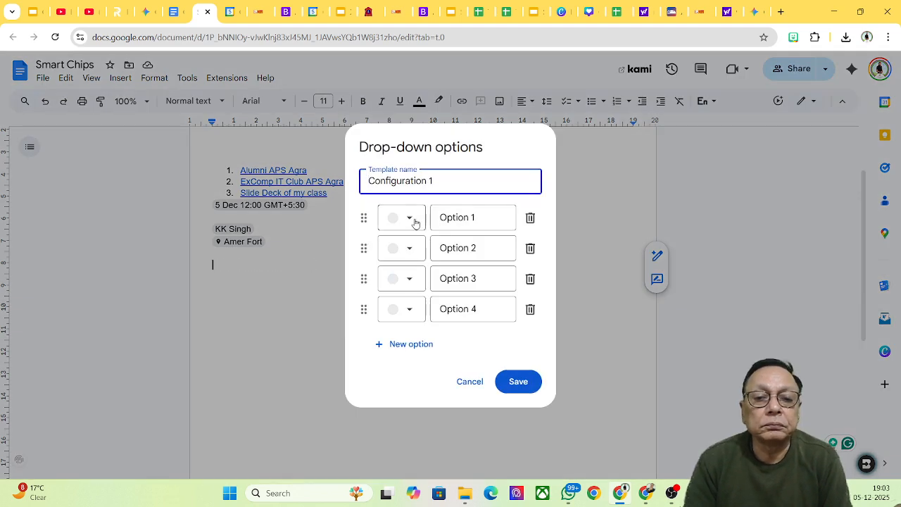
pyautogui.moveTo(438, 181); pyautogui.dragTo(341, 181)
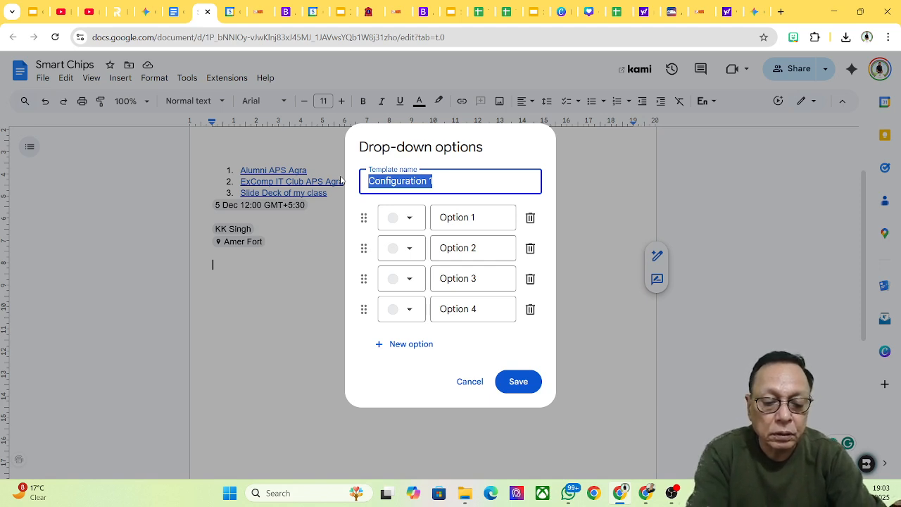
pyautogui.write('Congratgu')
pyautogui.press('BackSpace')
pyautogui.press('BackSpace')
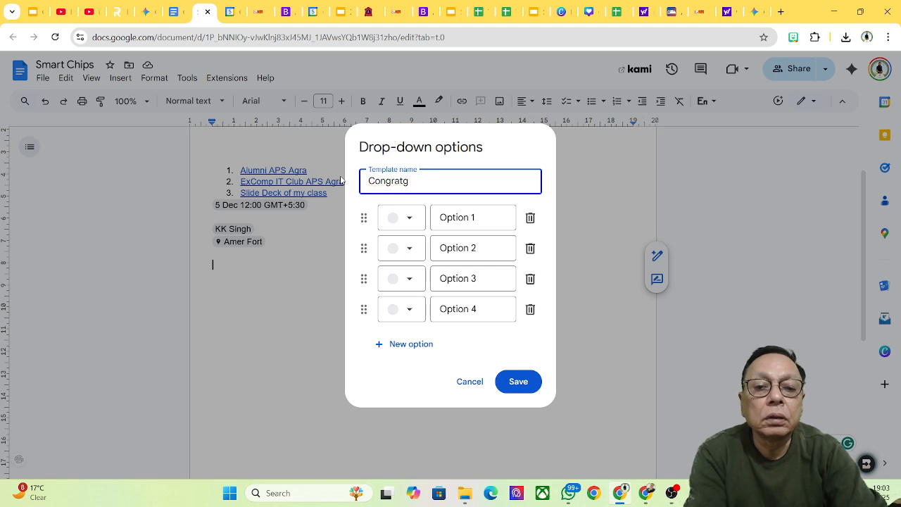
pyautogui.write('u')
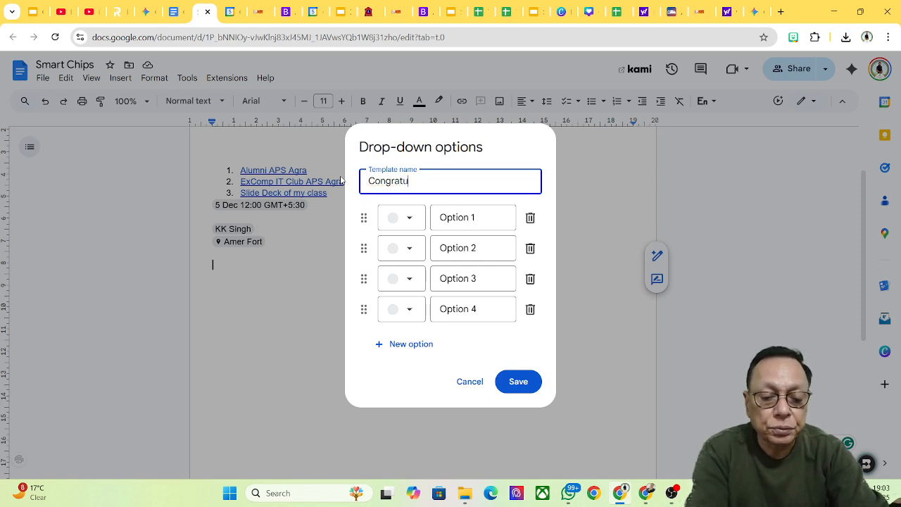
pyautogui.write('late')
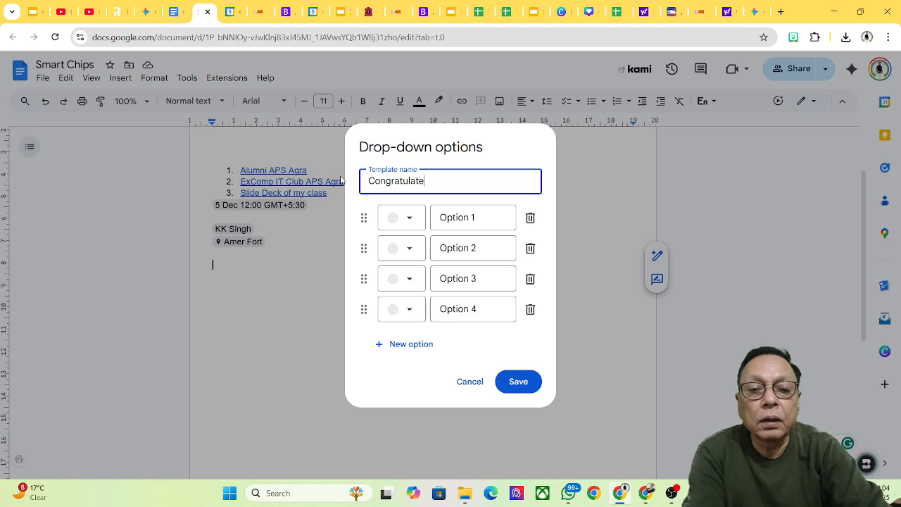
# Step: Give the first drop-down option a light red background and name it "Congratulations"
pyautogui.click(408, 220)
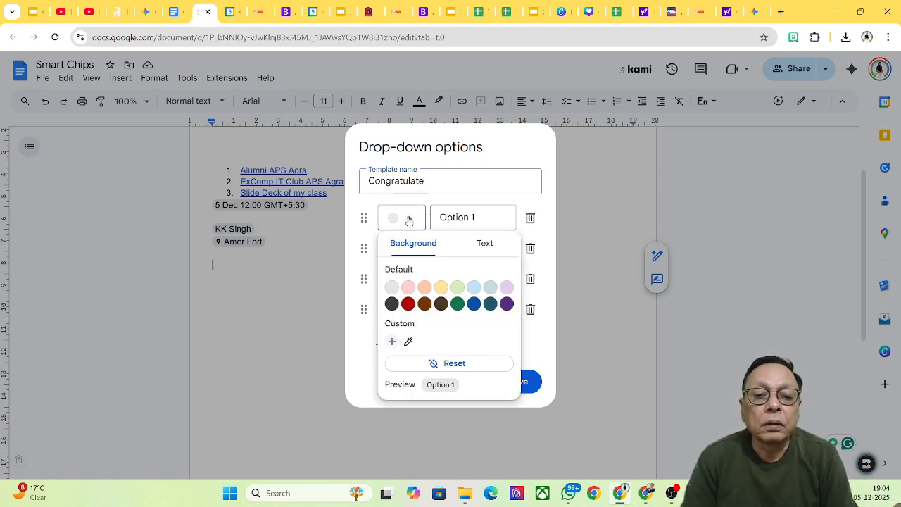
pyautogui.click(408, 288)
pyautogui.click(457, 218)
pyautogui.moveTo(474, 217); pyautogui.dragTo(422, 220)
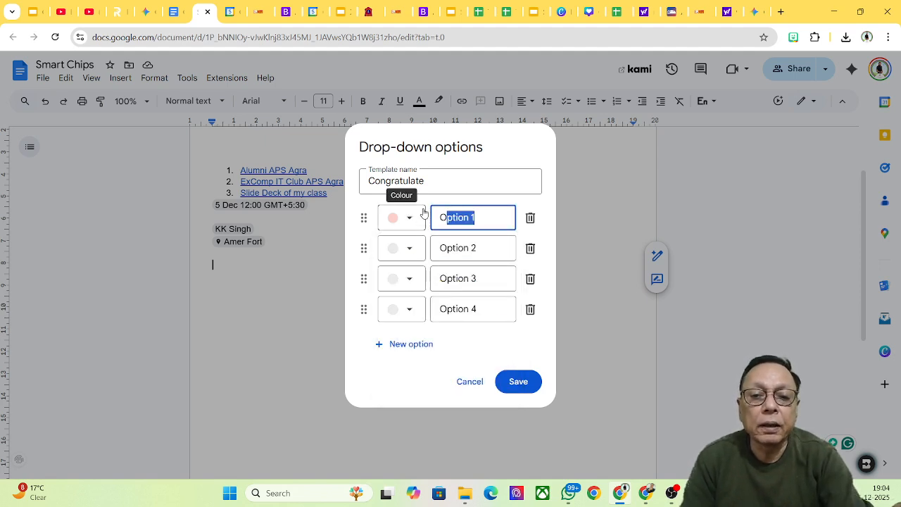
pyautogui.press('BackSpace')
pyautogui.press('BackSpace')
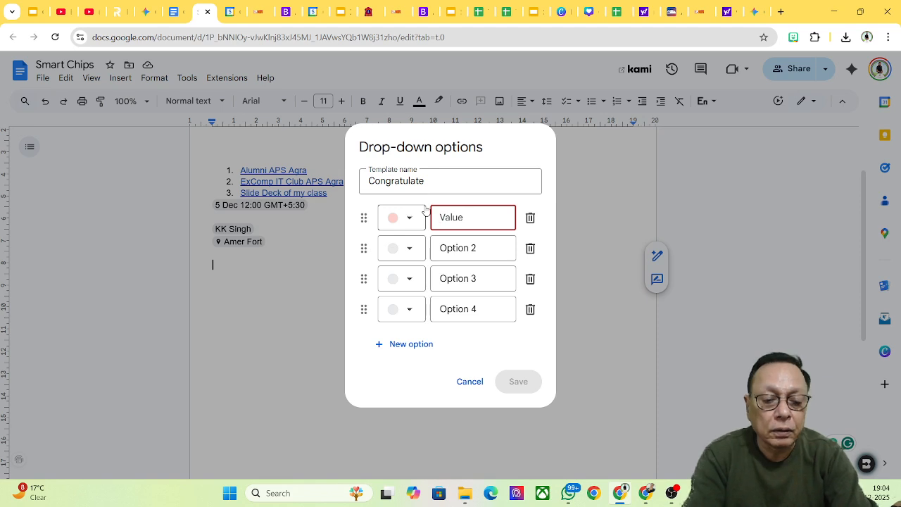
pyautogui.write('Cong')
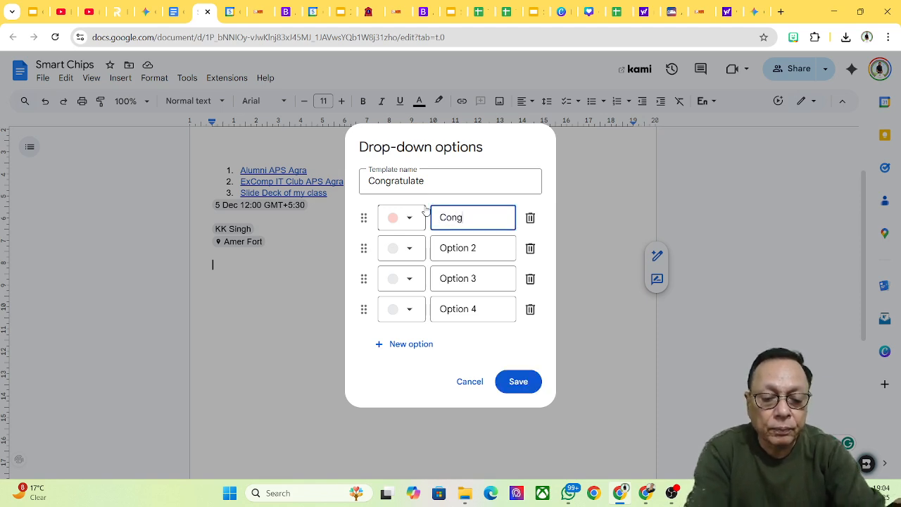
pyautogui.write('ratulat')
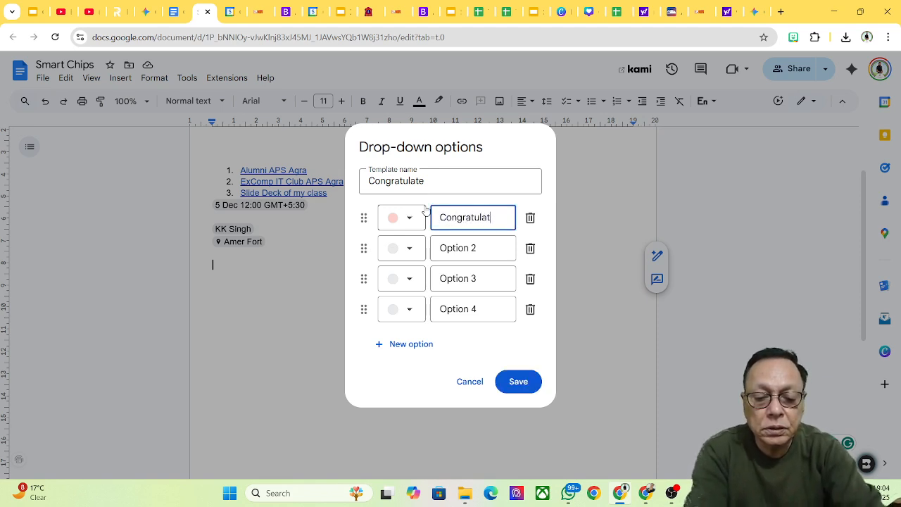
pyautogui.write('ions')
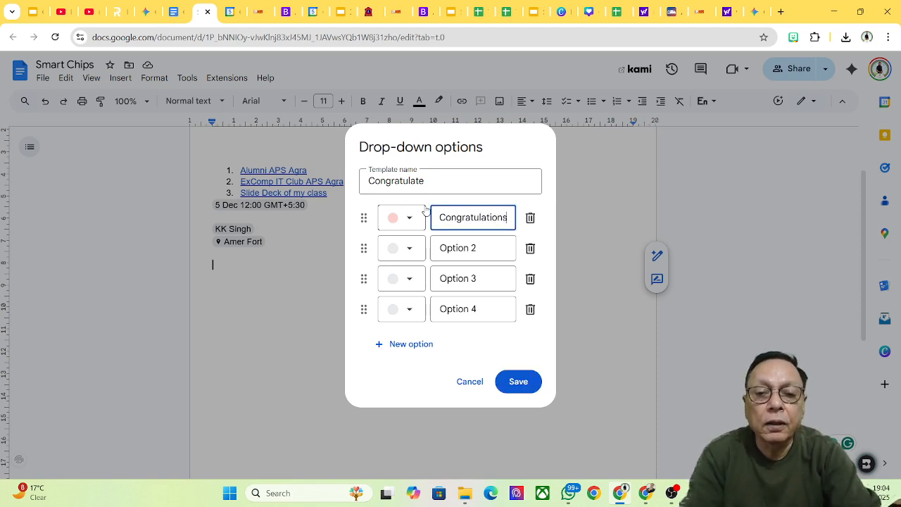
# Step: Give the second drop-down option a light green background and name it "Hearty felicitations"
pyautogui.click(410, 250)
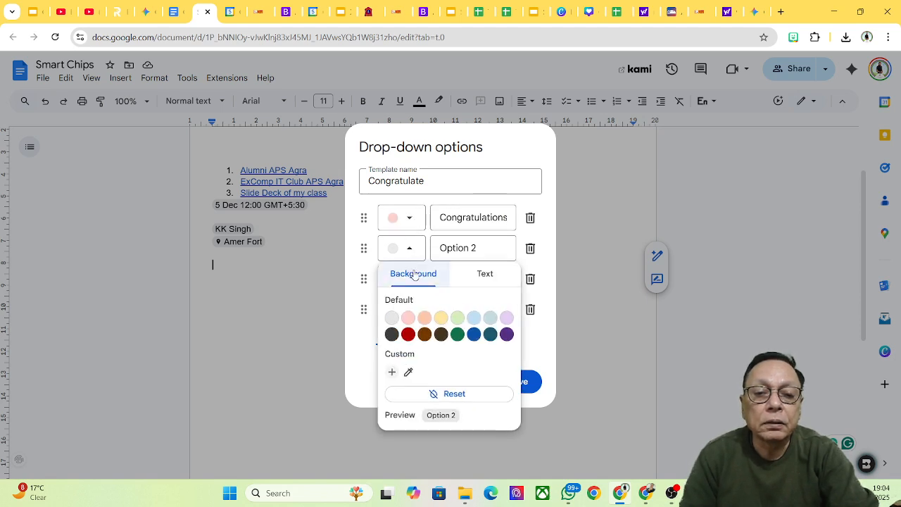
pyautogui.click(457, 317)
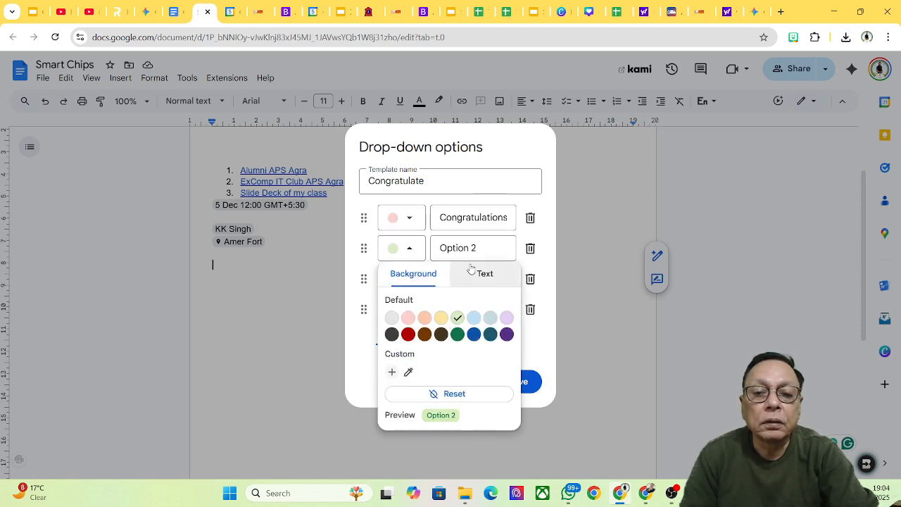
pyautogui.click(445, 250)
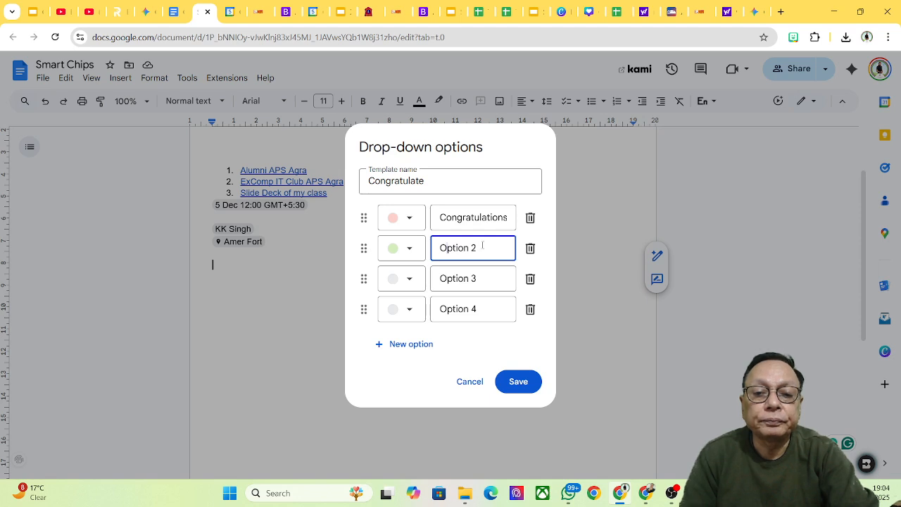
pyautogui.moveTo(478, 248); pyautogui.dragTo(420, 253)
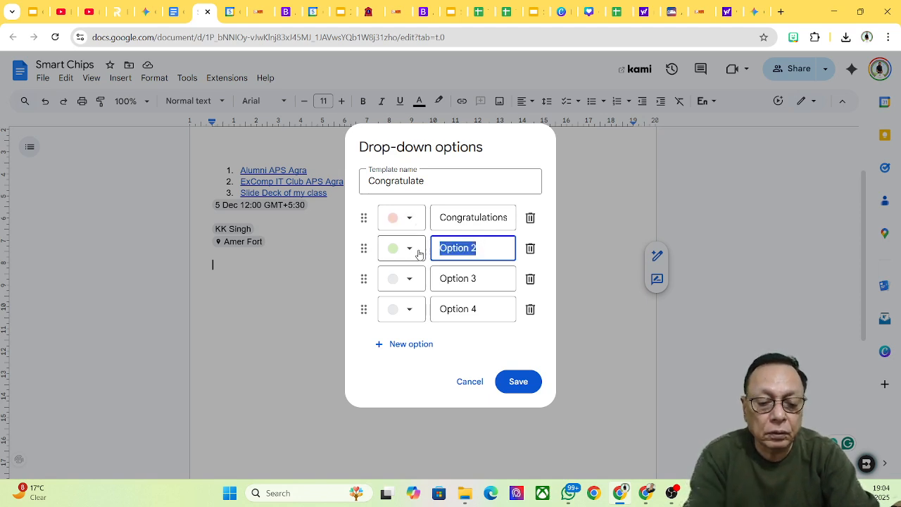
pyautogui.write('Hearty ')
pyautogui.write('felicita')
pyautogui.write('tions')
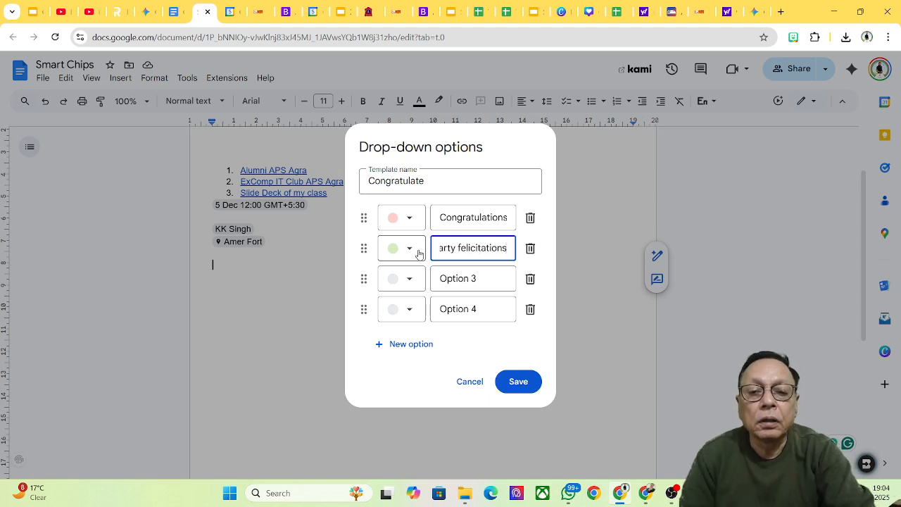
# Step: Give the third drop-down option a dark green background and name it "Amazing meeting with you"
pyautogui.click(411, 281)
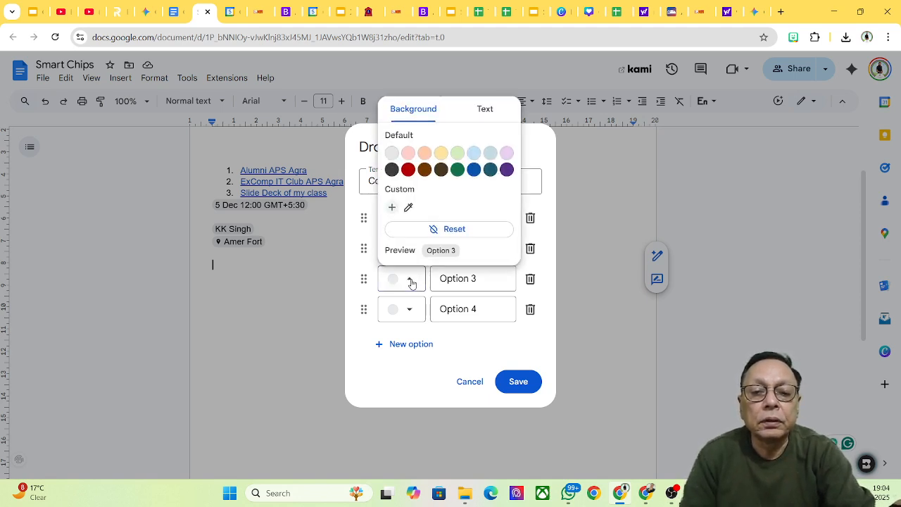
pyautogui.click(456, 170)
pyautogui.click(444, 279)
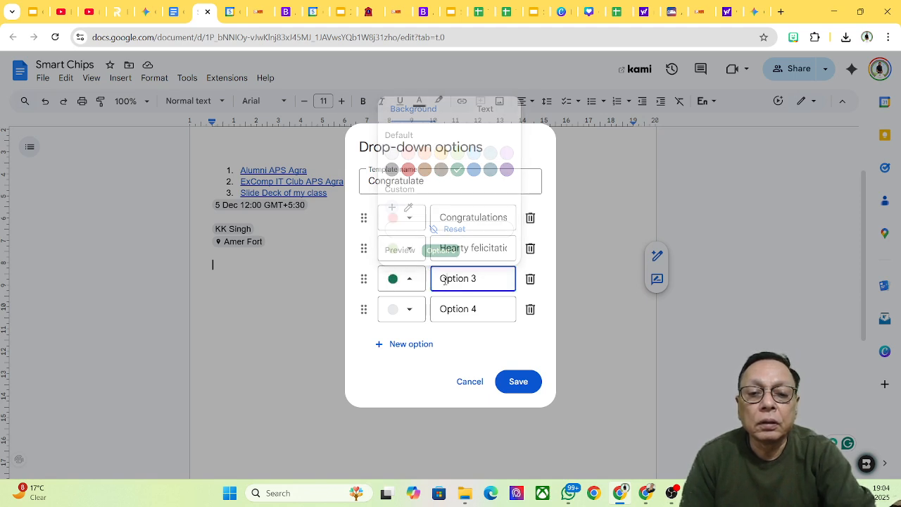
pyautogui.moveTo(479, 279); pyautogui.dragTo(432, 285)
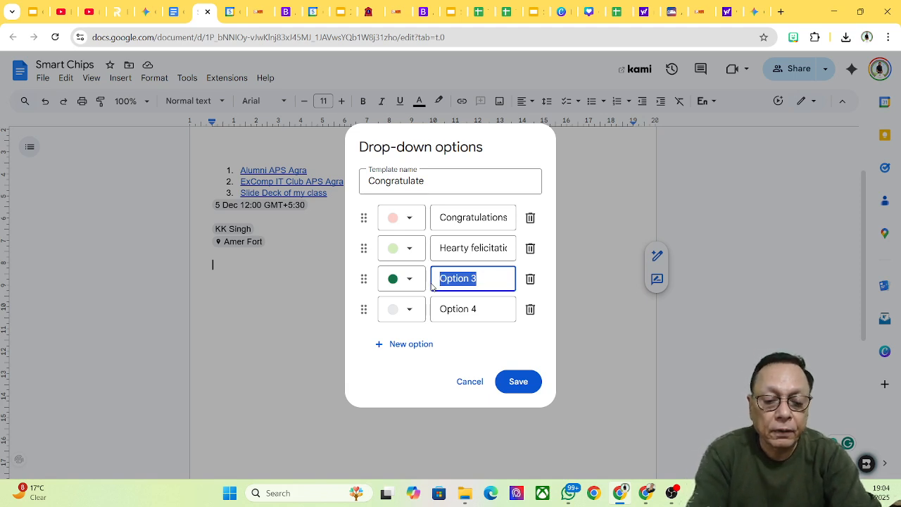
pyautogui.write('Amazing')
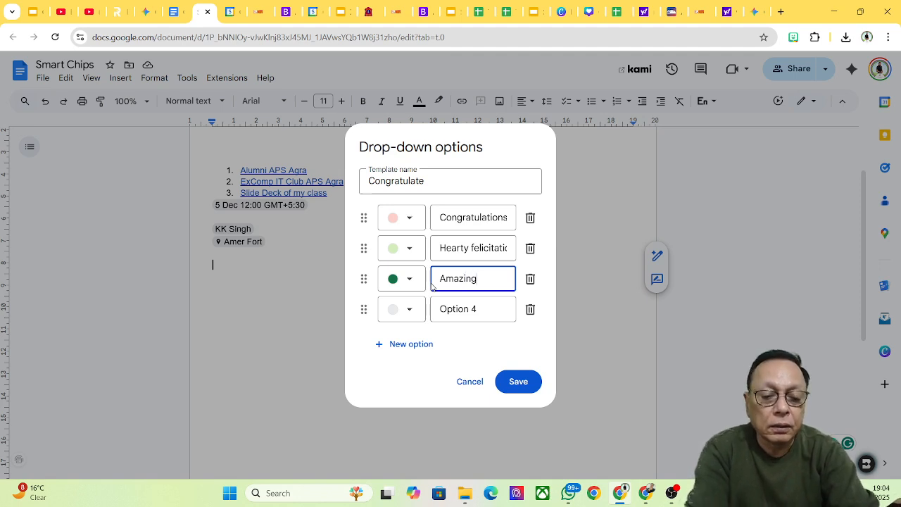
pyautogui.write(' meeting ')
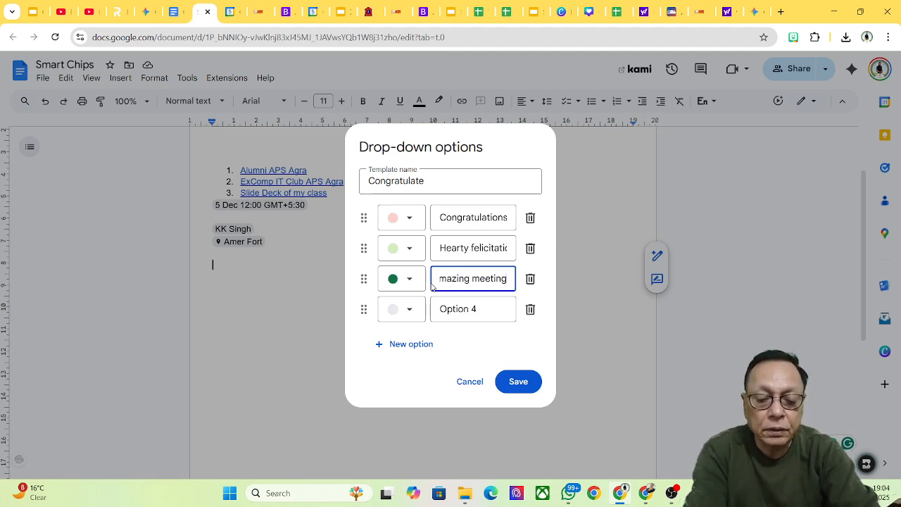
pyautogui.write('with you')
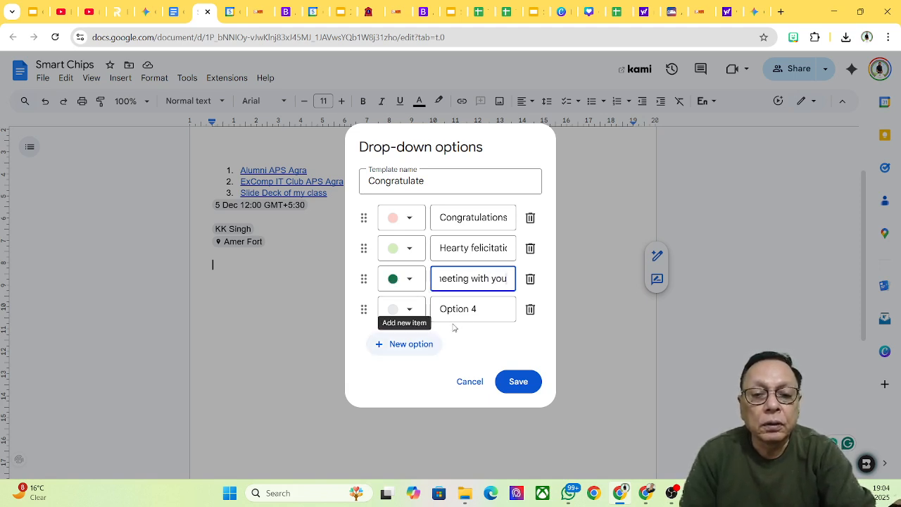
# Step: Insert the drop-down chip into the document without Option 4, and view its list of choices
pyautogui.click(532, 312)
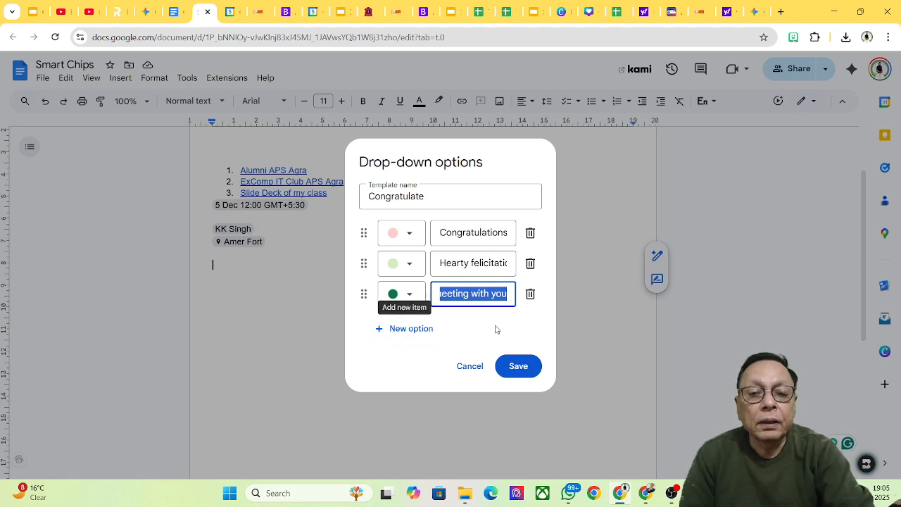
pyautogui.click(522, 367)
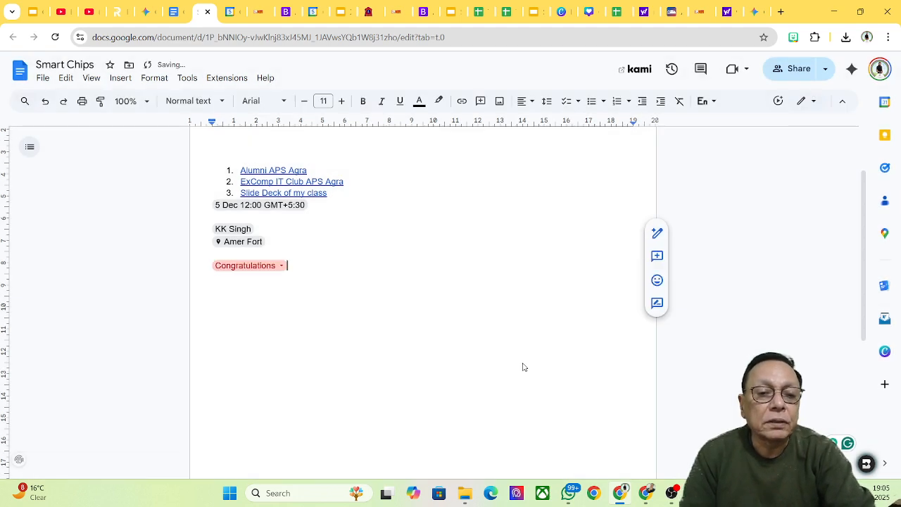
pyautogui.click(239, 304)
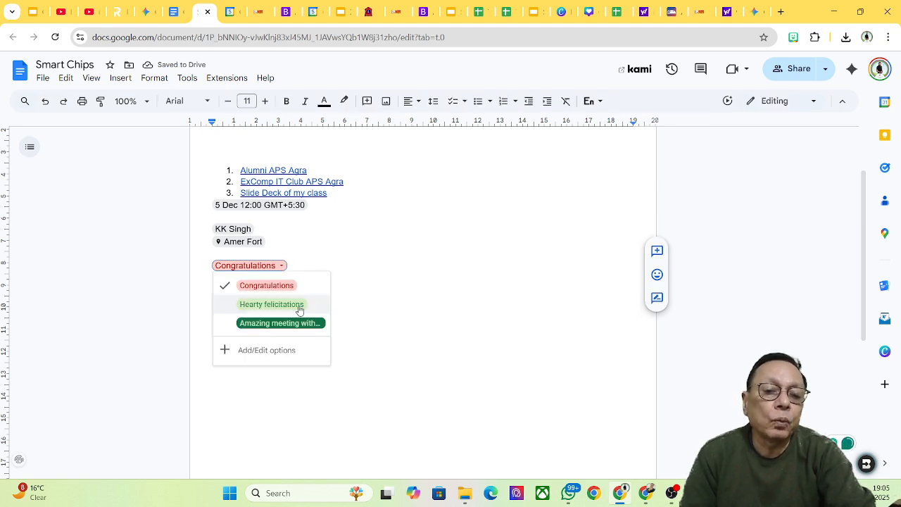
pyautogui.click(394, 271)
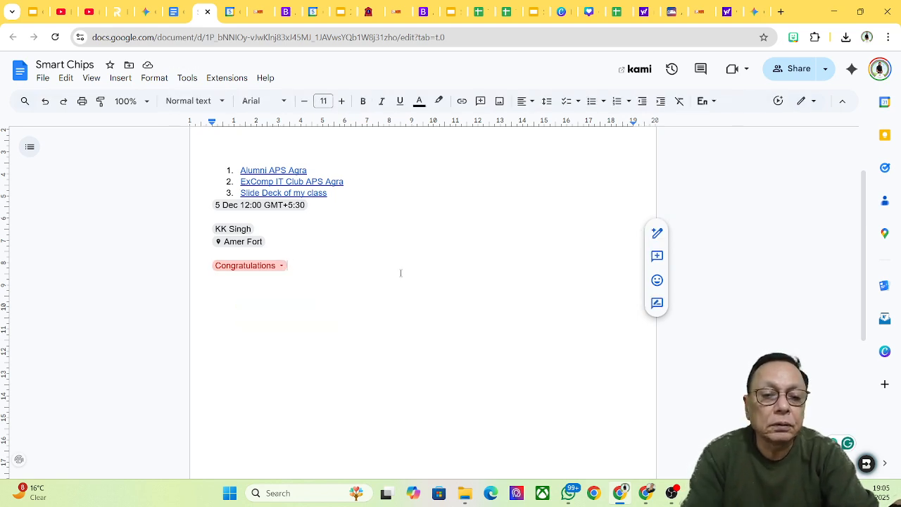
# Step: Write "This is" two lines below the Congratulations drop-down chip and move the chip to the end of that text
pyautogui.press('Return')
pyautogui.press('Return')
pyautogui.write('Th')
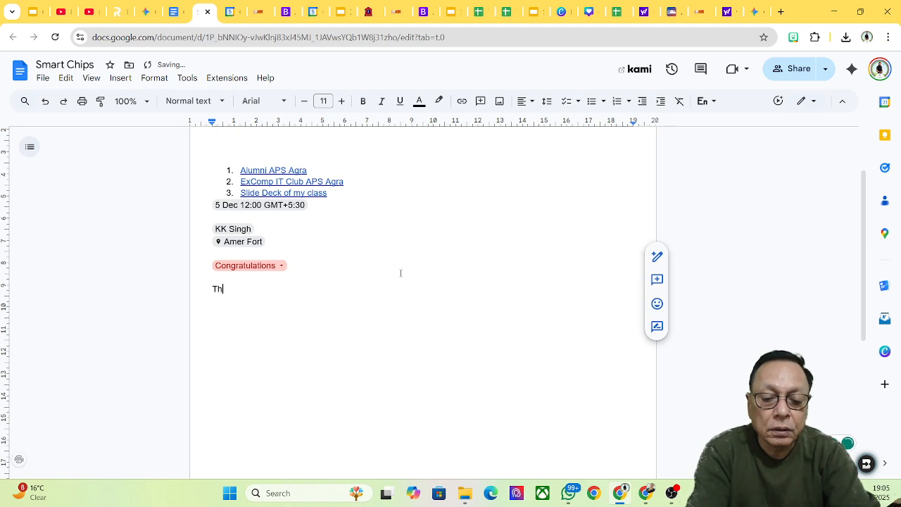
pyautogui.write('is is')
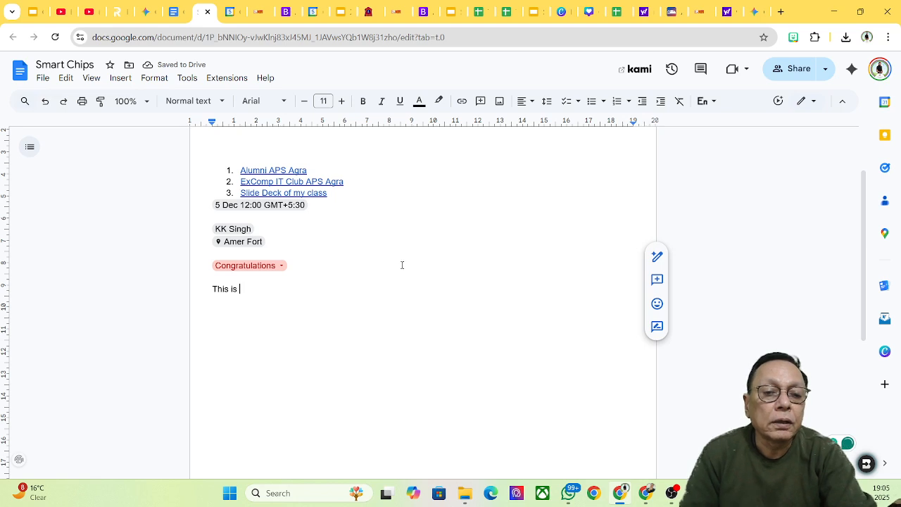
pyautogui.click(248, 266)
pyautogui.click(279, 293)
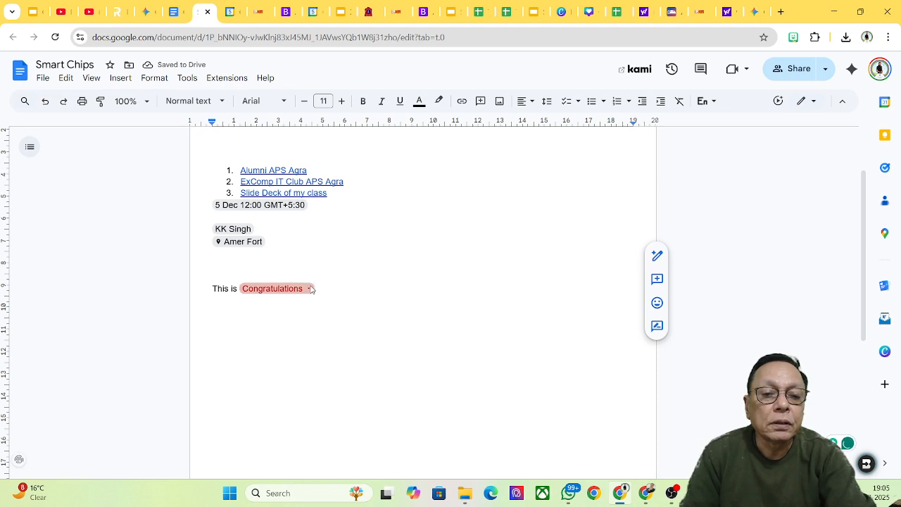
# Step: Set the drop-down chip to "Amazing meeting with you" and continue the line after it with ". I must"
pyautogui.click(312, 290)
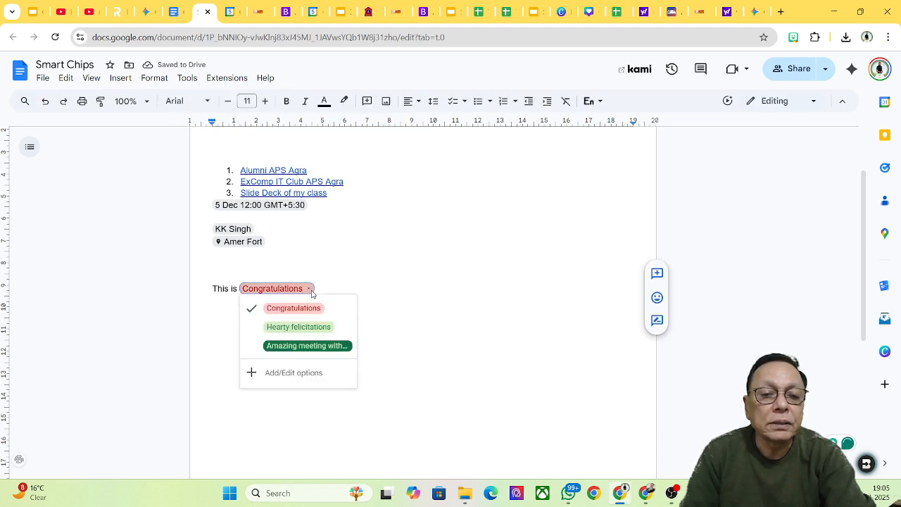
pyautogui.click(303, 346)
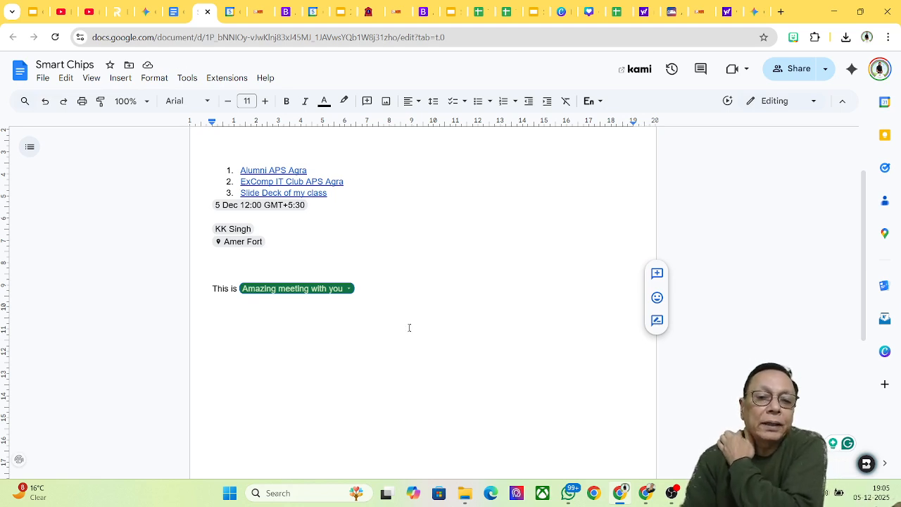
pyautogui.click(371, 287)
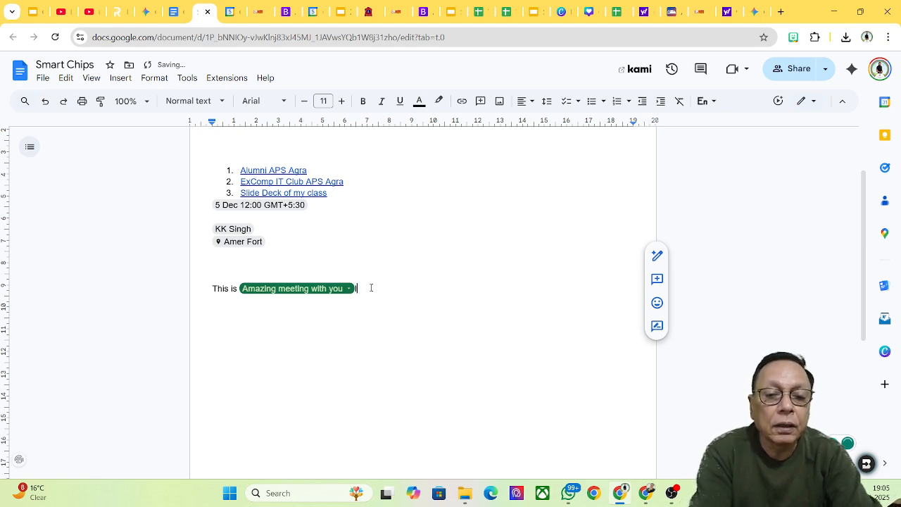
pyautogui.write('. I must')
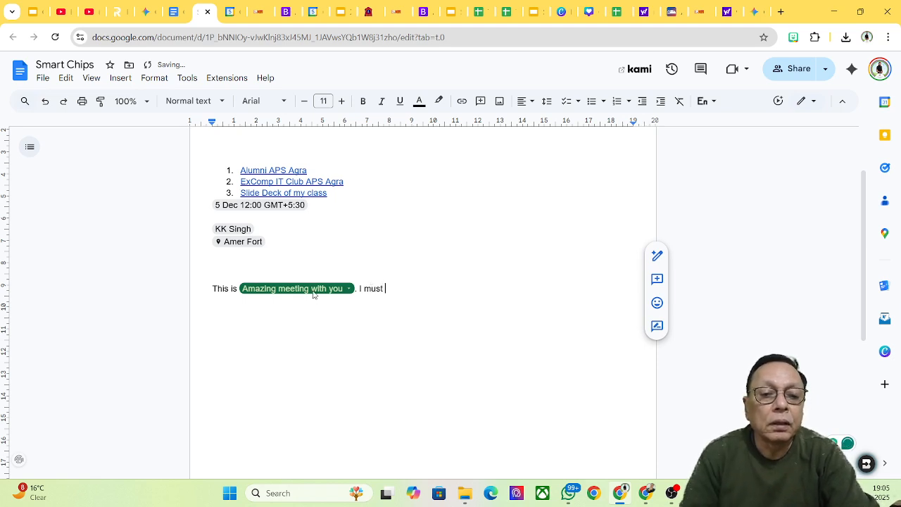
# Step: Place a copy of the "Amazing meeting with you" drop-down chip after "I must"
pyautogui.click(313, 288)
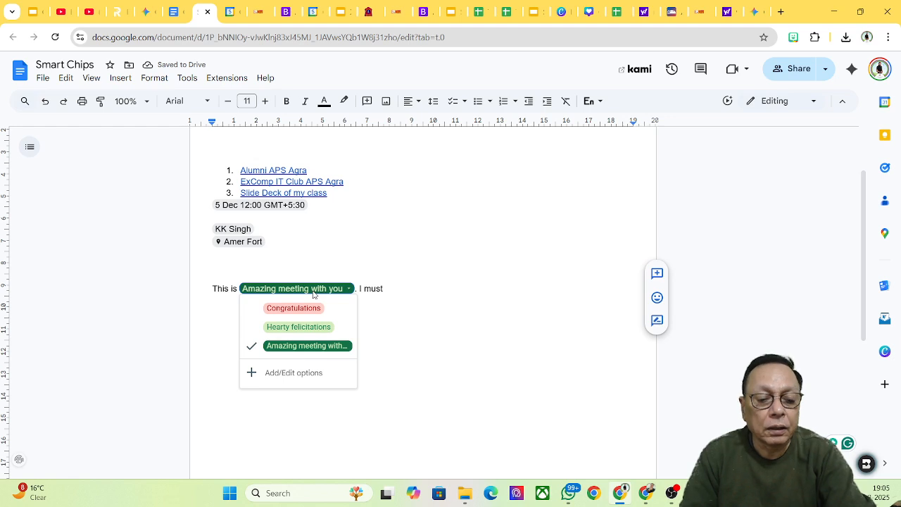
pyautogui.click(392, 285)
pyautogui.hotkey('ctrl', 'v')
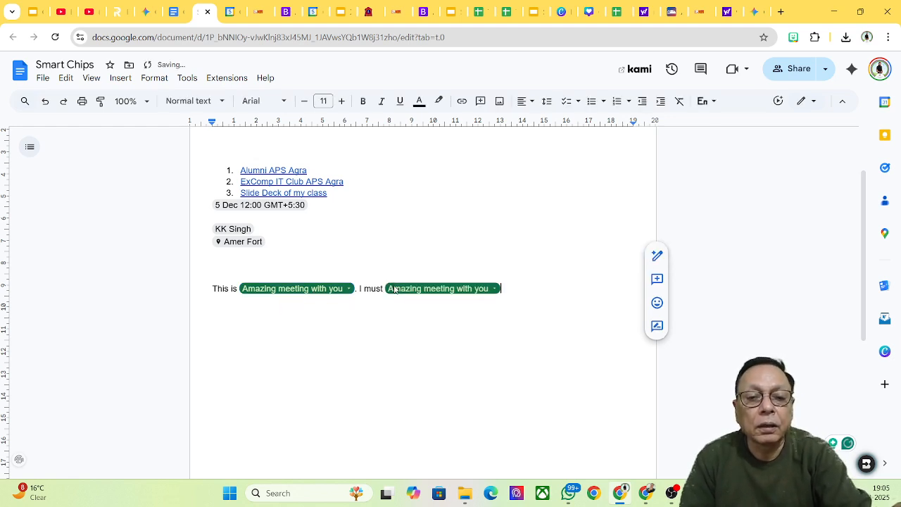
# Step: Set the copied drop-down chip to "Hearty felicitations" and insert the word "give" before it
pyautogui.click(414, 292)
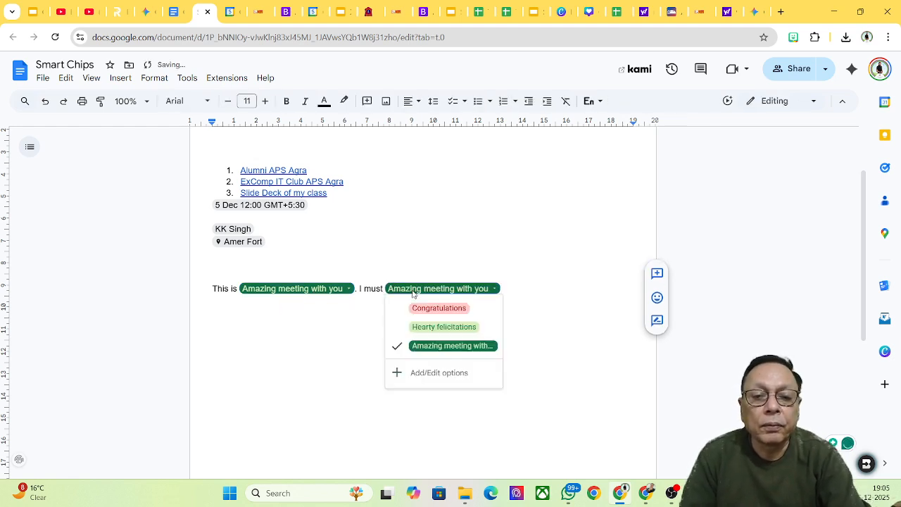
pyautogui.click(471, 333)
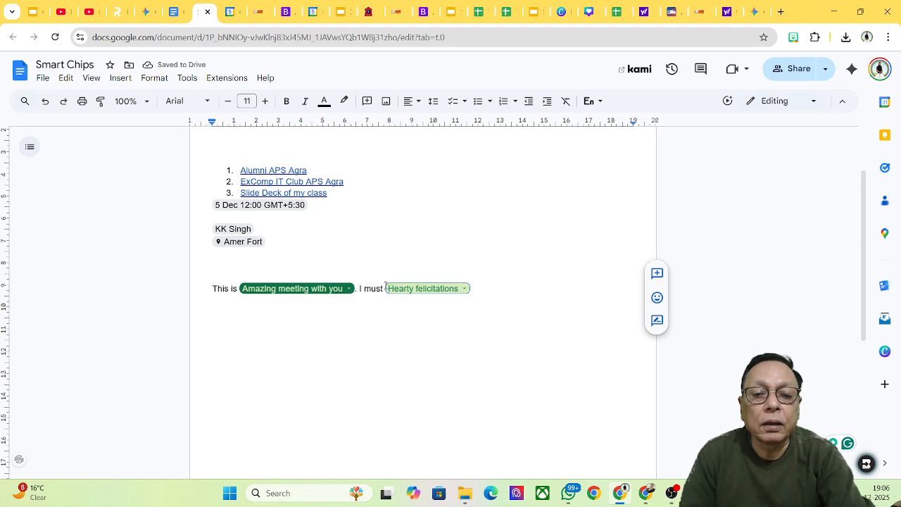
pyautogui.write('give')
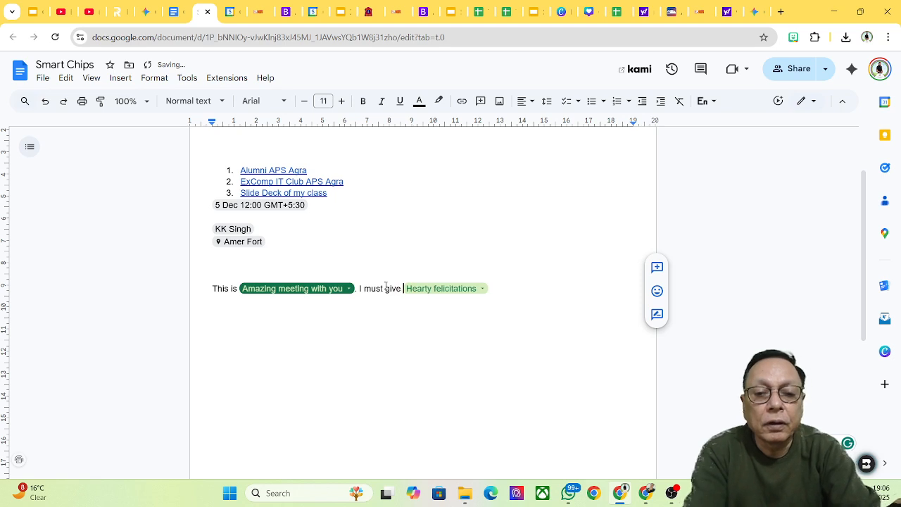